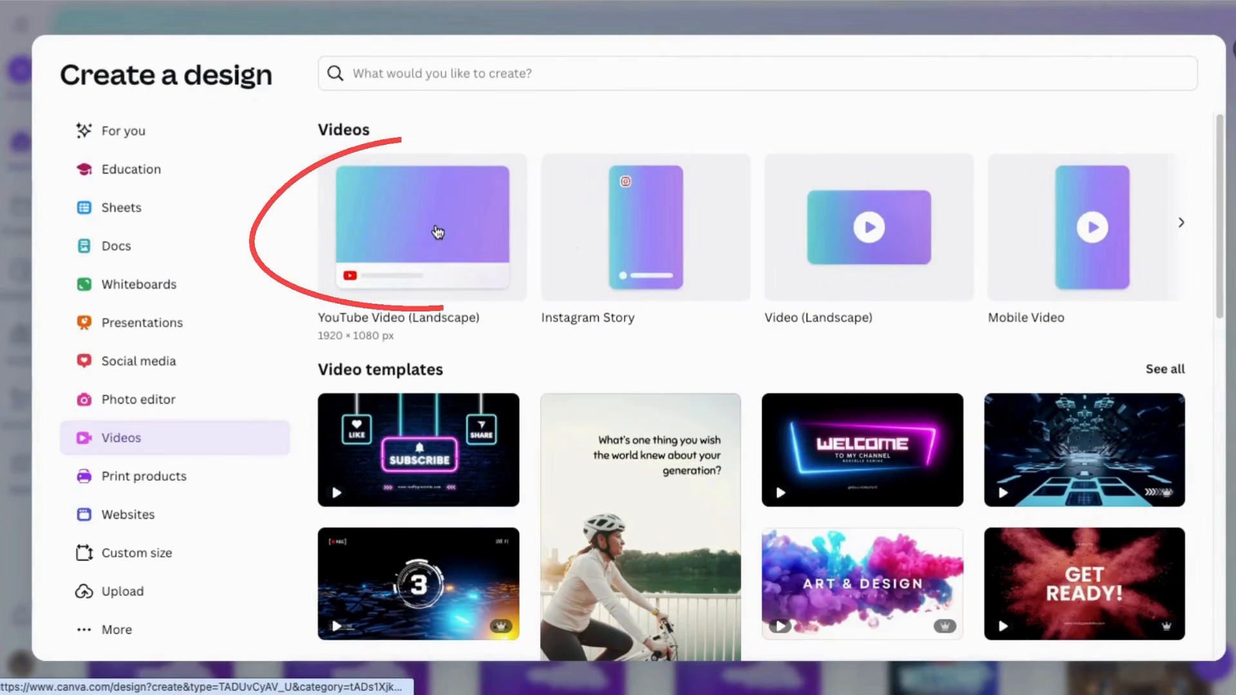
# Step: Create a blank YouTube Video (Landscape) design and select its first page in the timeline
pyautogui.click(397, 230)
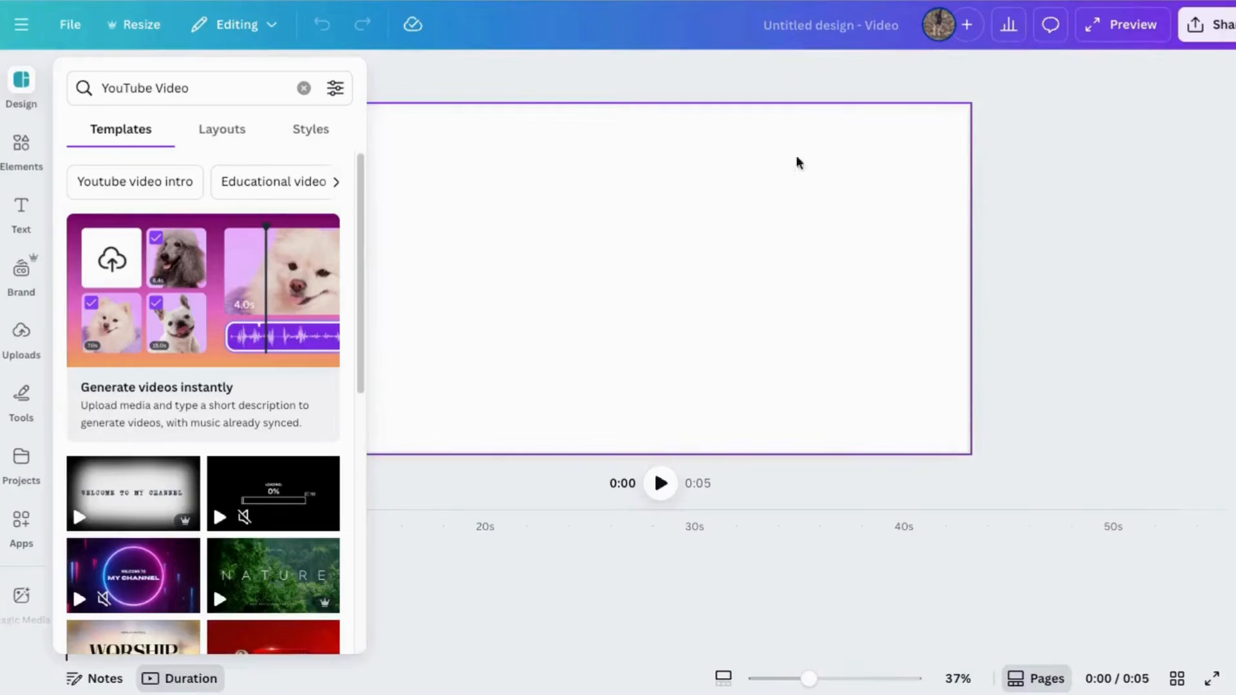
pyautogui.click(1155, 252)
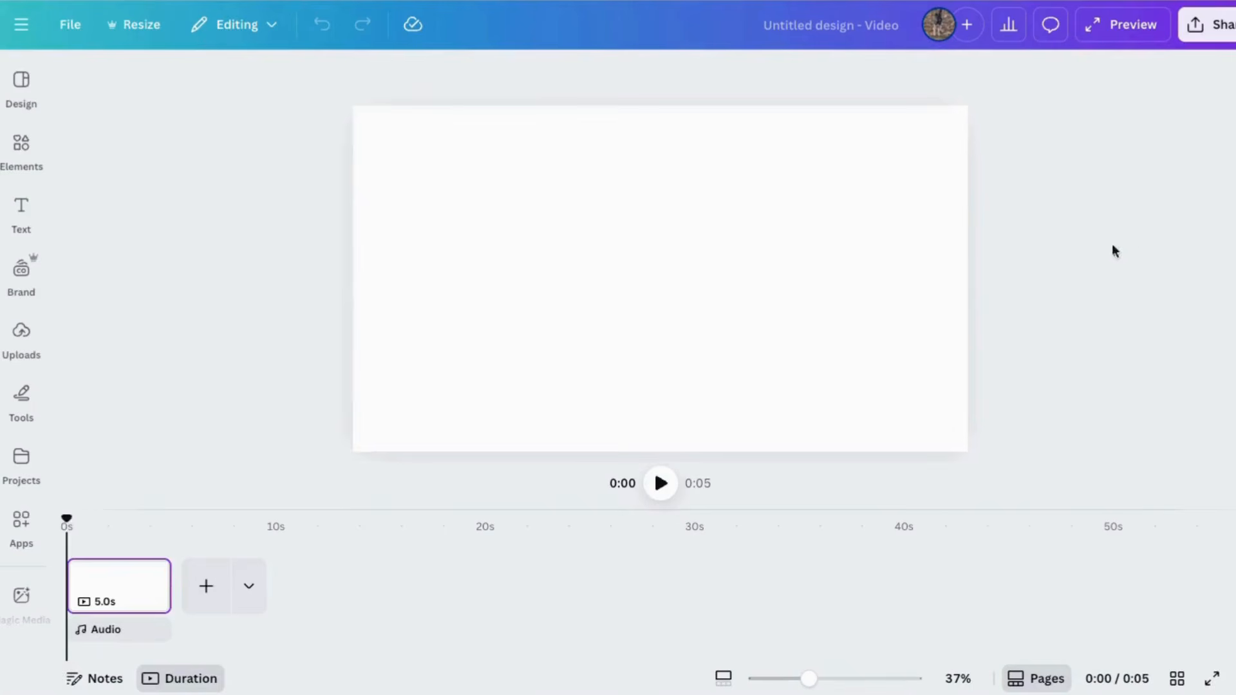
pyautogui.click(102, 590)
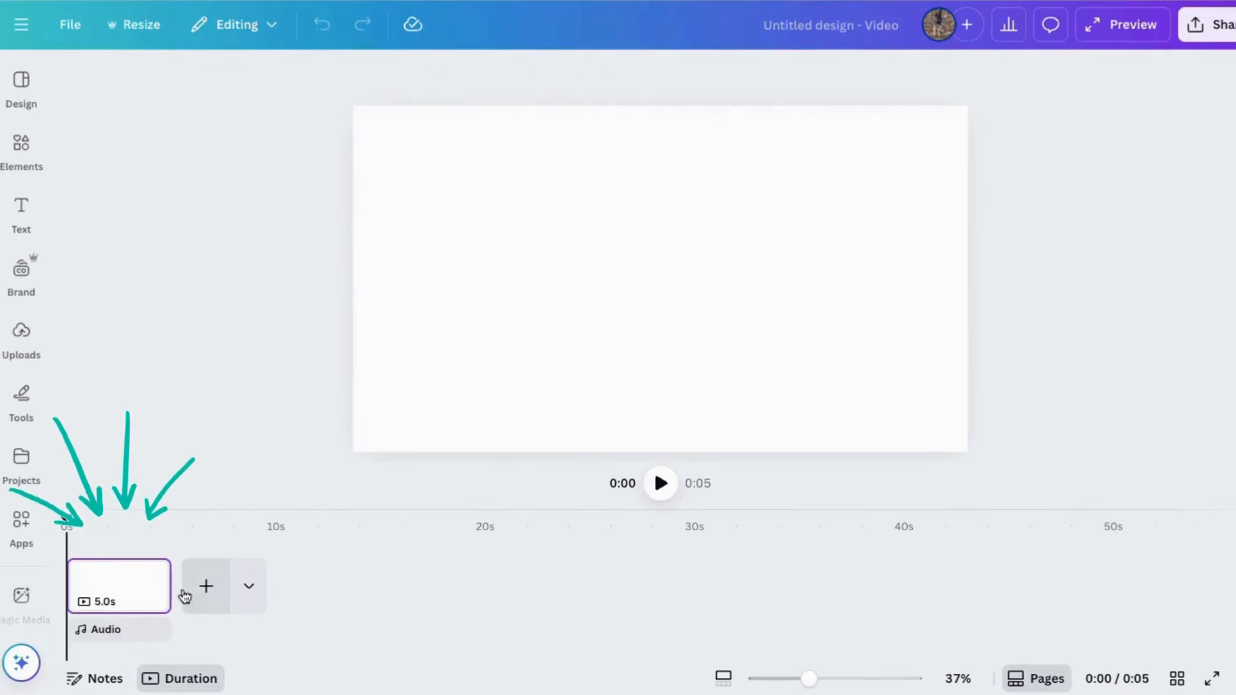
# Step: Add three blank 5.0 s pages after the first page in the timeline
pyautogui.click(205, 586)
pyautogui.click(310, 591)
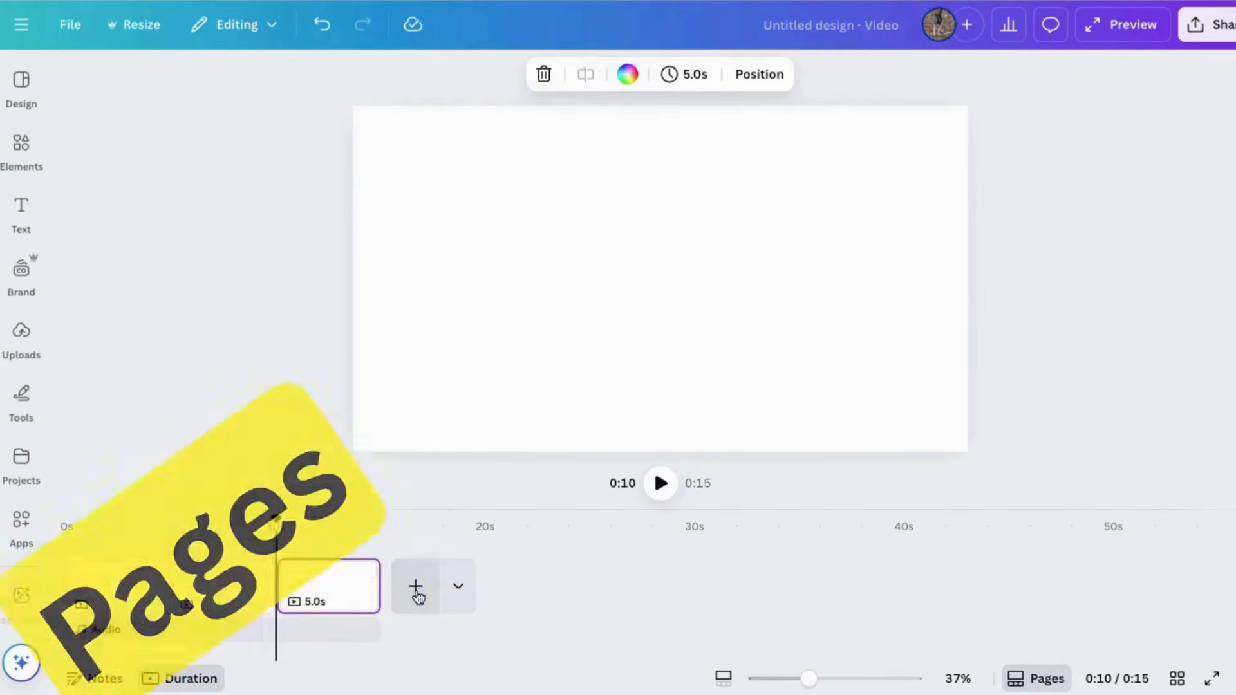
pyautogui.click(414, 588)
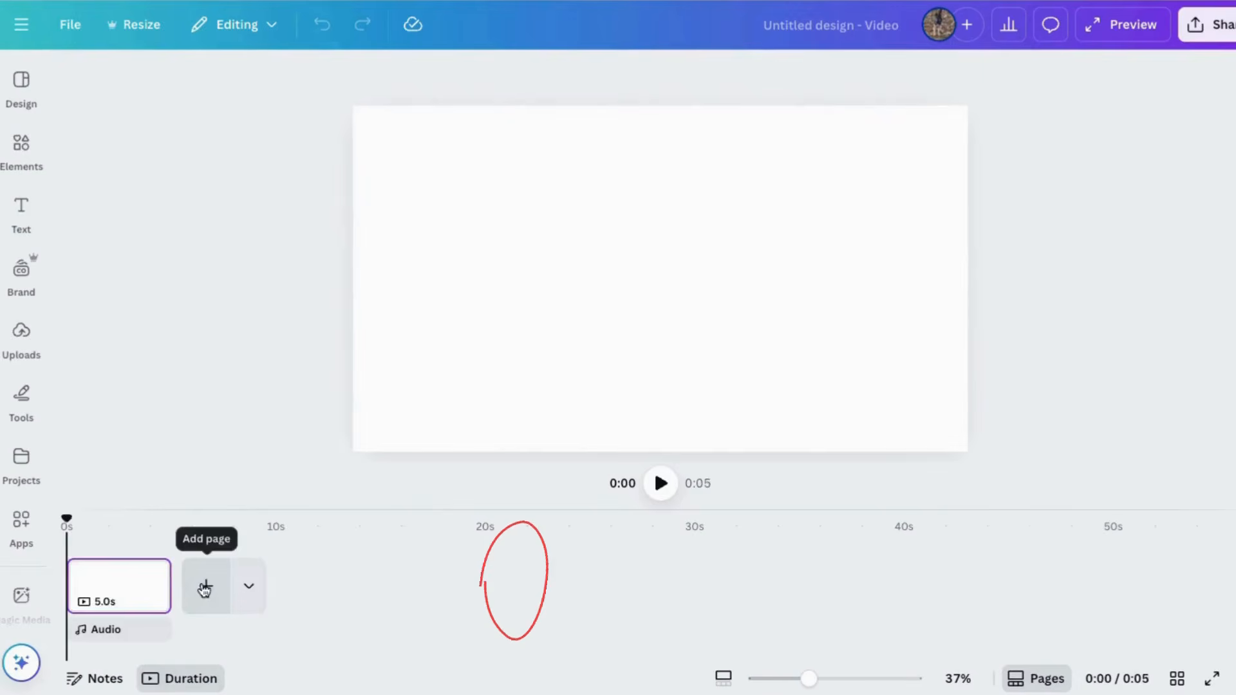
pyautogui.click(204, 584)
# Step: Extend the fourth page's duration to 22.7 s and trim it back to 5.0 s
pyautogui.moveTo(480, 586); pyautogui.dragTo(856, 601)
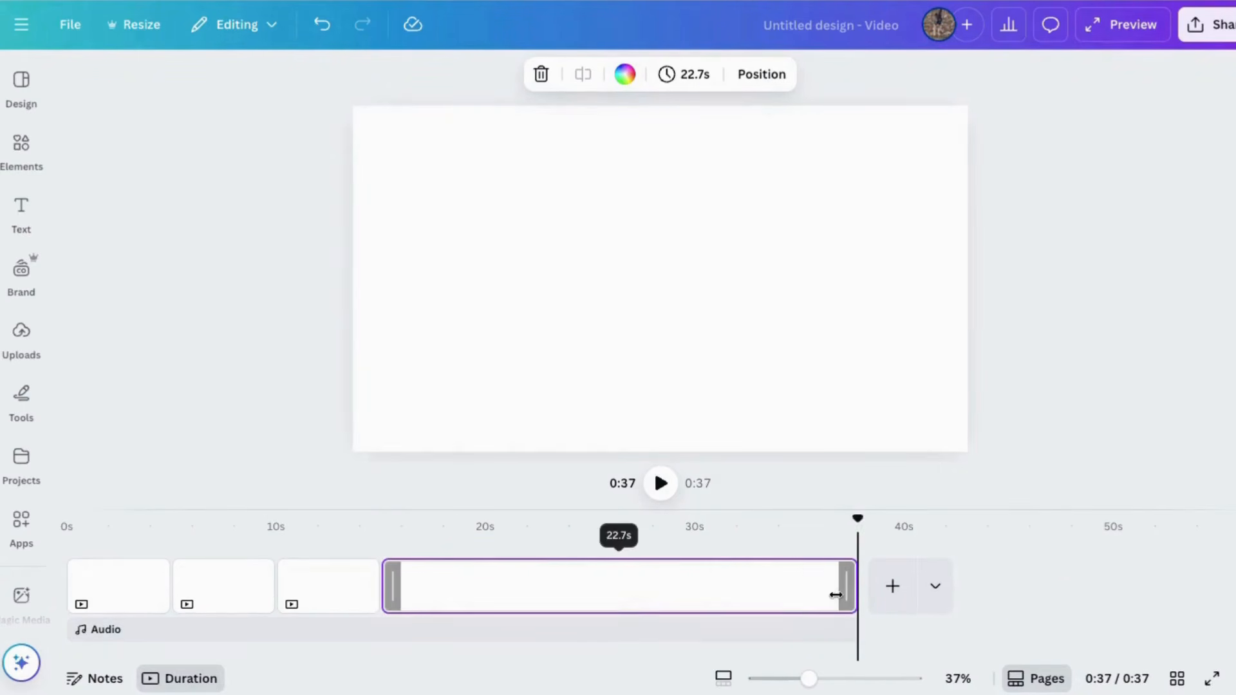
pyautogui.moveTo(845, 588); pyautogui.dragTo(473, 608)
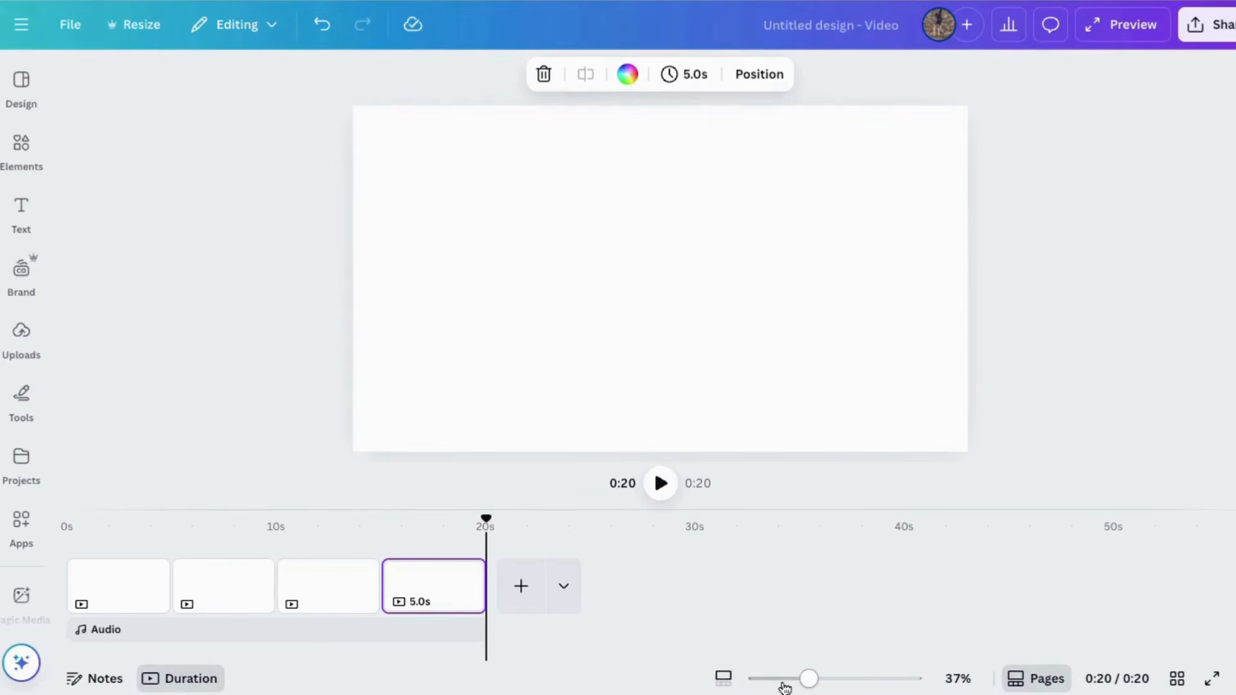
# Step: Add the uploaded christmas-mix.mp3 audio to the timeline and extend its start back to 0 s, spanning all four pages
pyautogui.moveTo(807, 679)
pyautogui.mouseDown()
pyautogui.moveTo(839, 679)
pyautogui.moveTo(813, 679)
pyautogui.mouseUp()
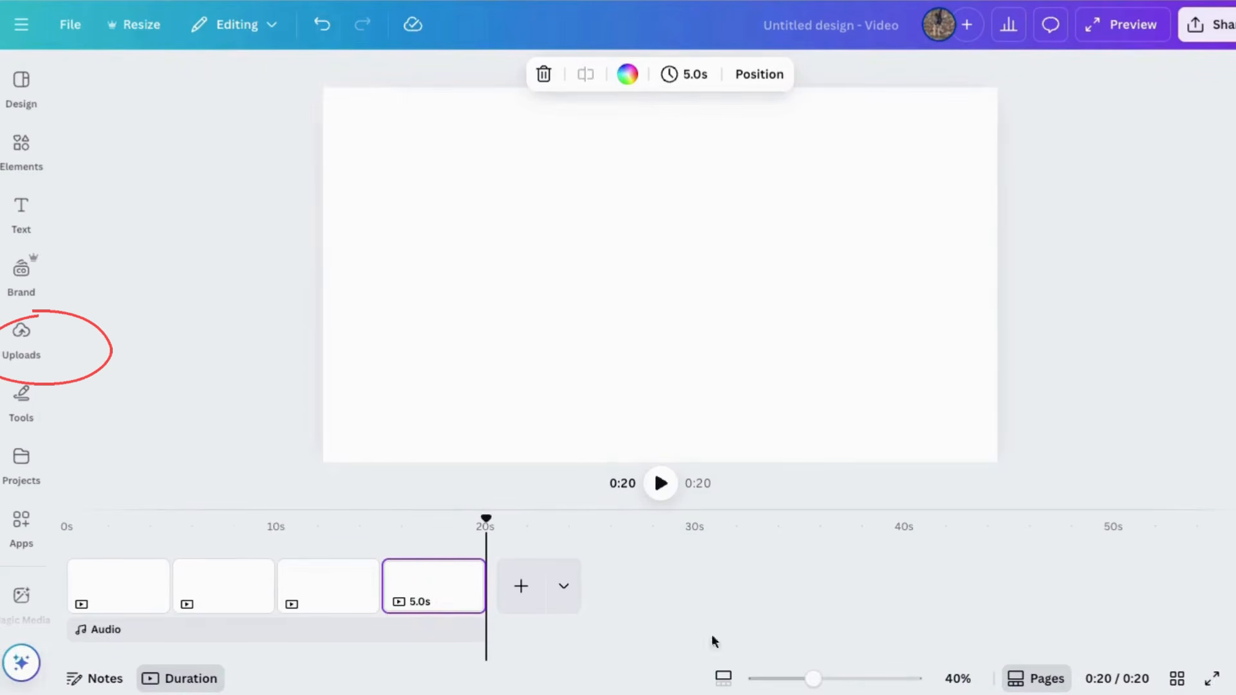
pyautogui.click(723, 682)
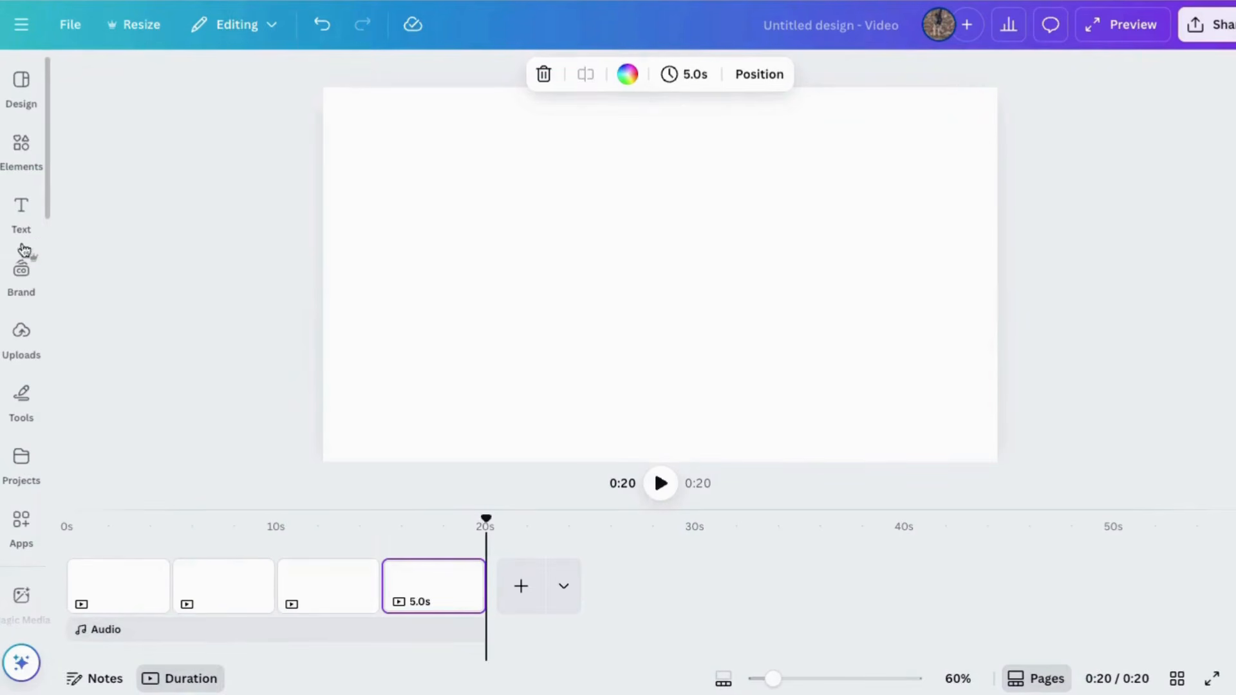
pyautogui.click(22, 338)
pyautogui.click(242, 215)
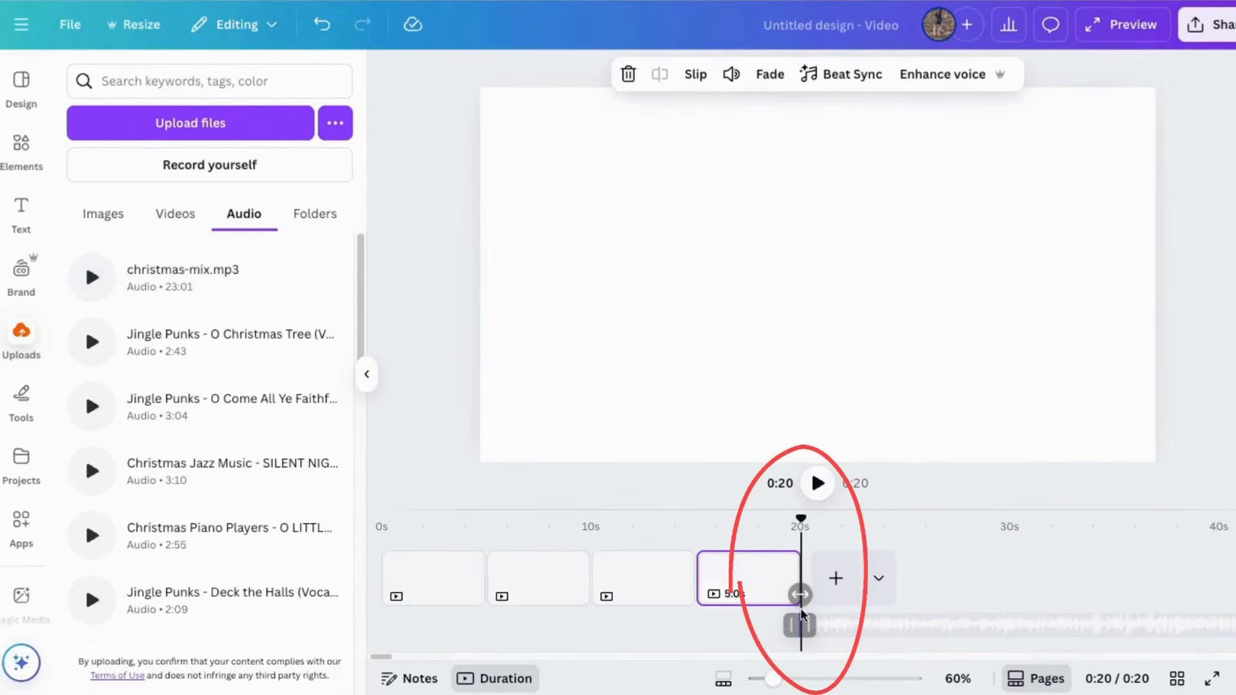
pyautogui.moveTo(793, 626); pyautogui.dragTo(376, 647)
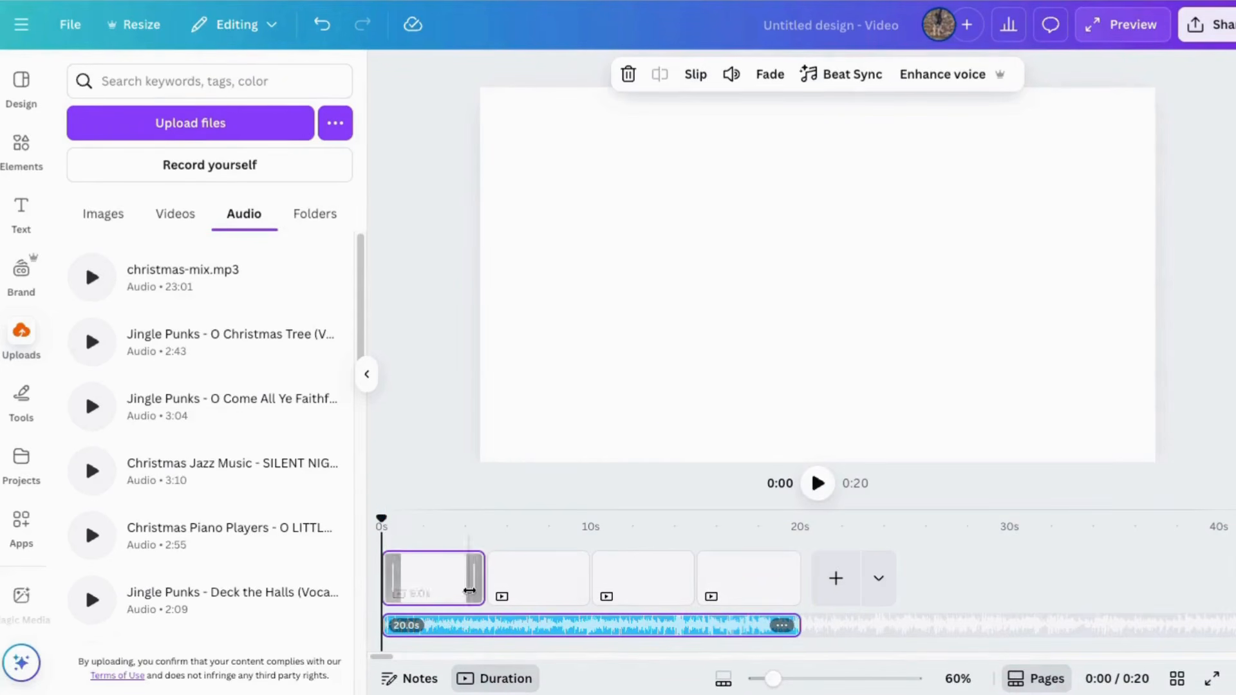
# Step: Play back the opening seconds of the timeline with its music, pause it, and reselect the audio track
pyautogui.click(817, 482)
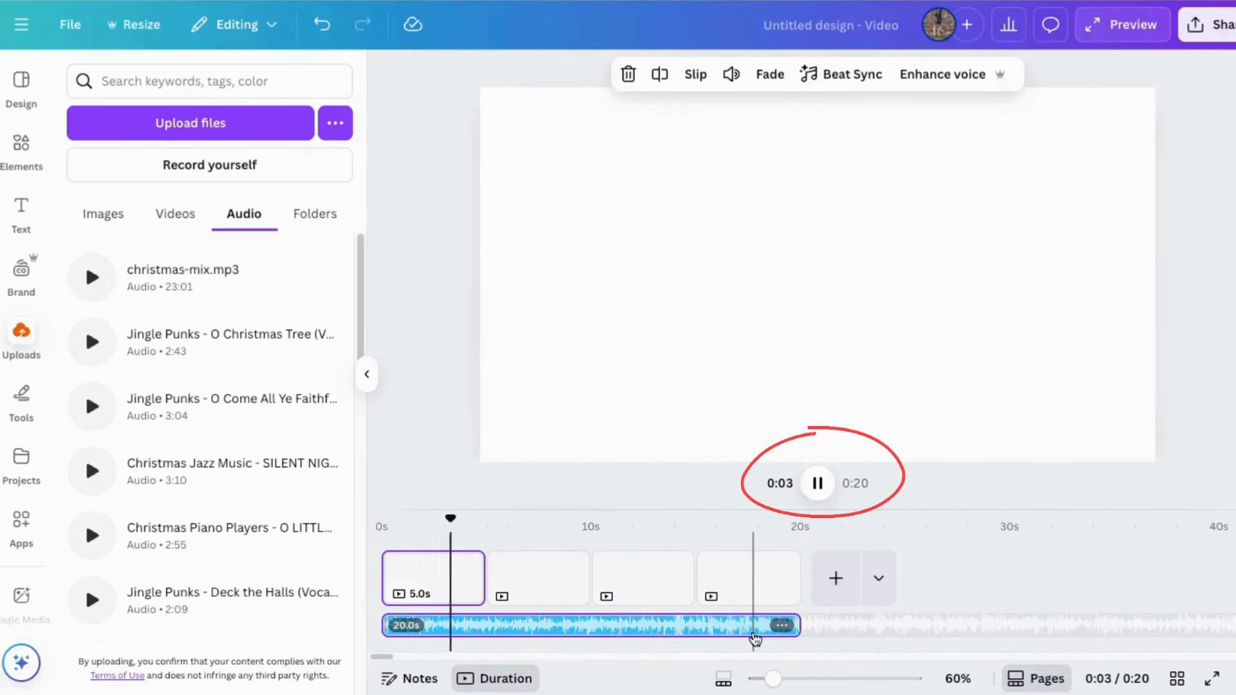
pyautogui.click(817, 483)
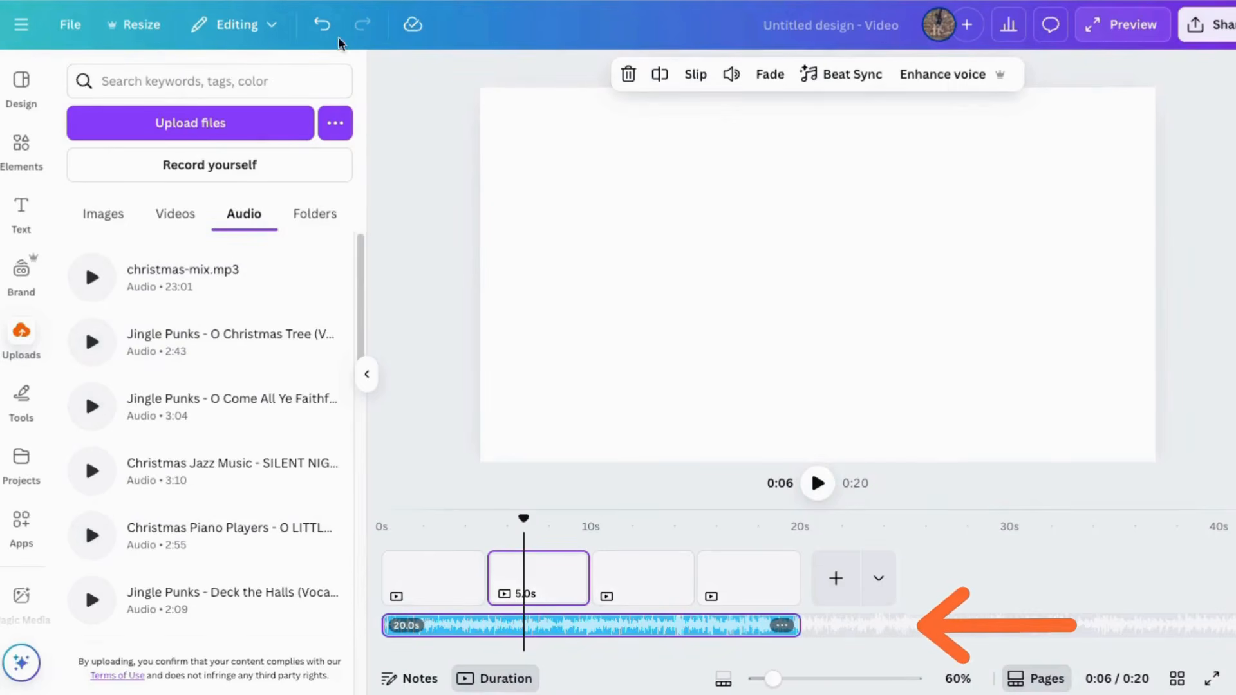
pyautogui.click(428, 185)
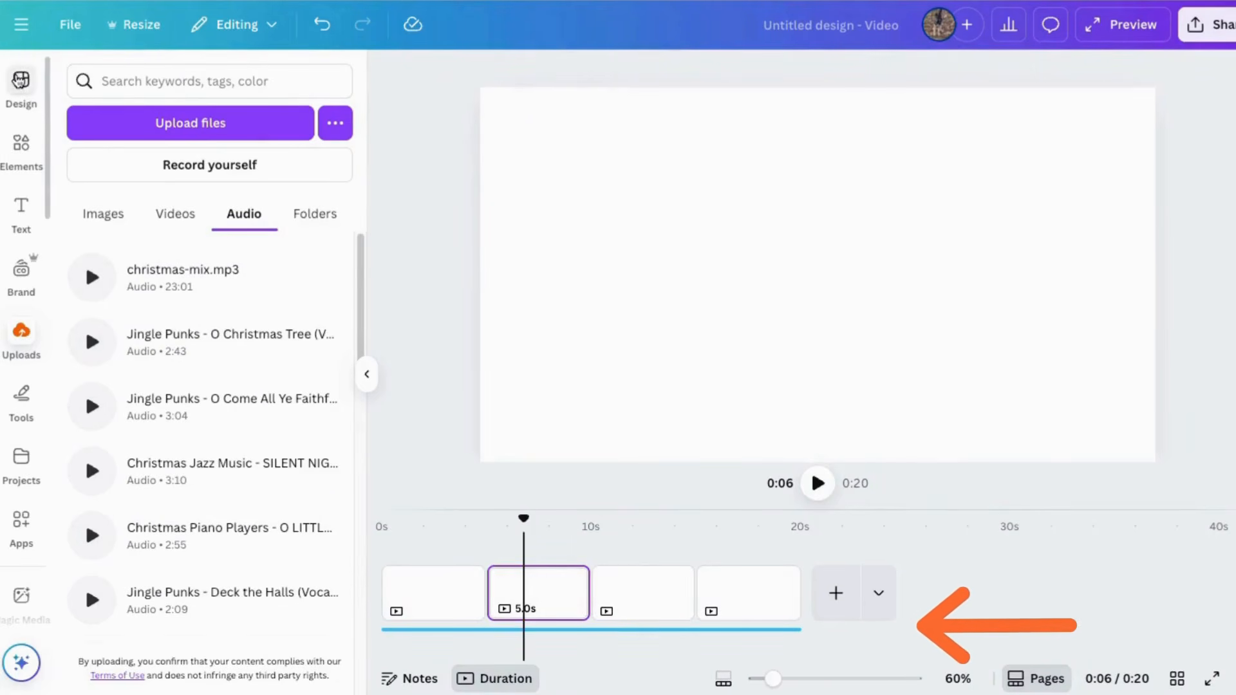
pyautogui.click(534, 631)
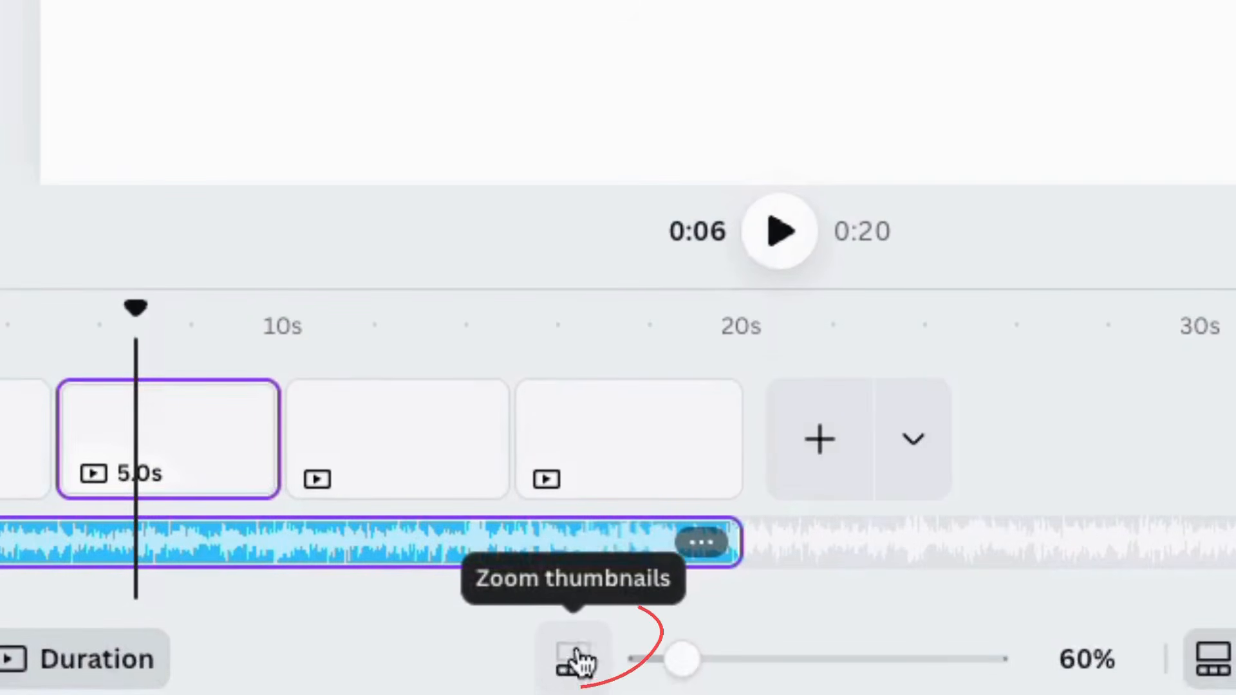
# Step: Zoom the timeline thumbnails in to 398% and back to 81%, and set the page zoom to 32%
pyautogui.moveTo(681, 659); pyautogui.dragTo(919, 663)
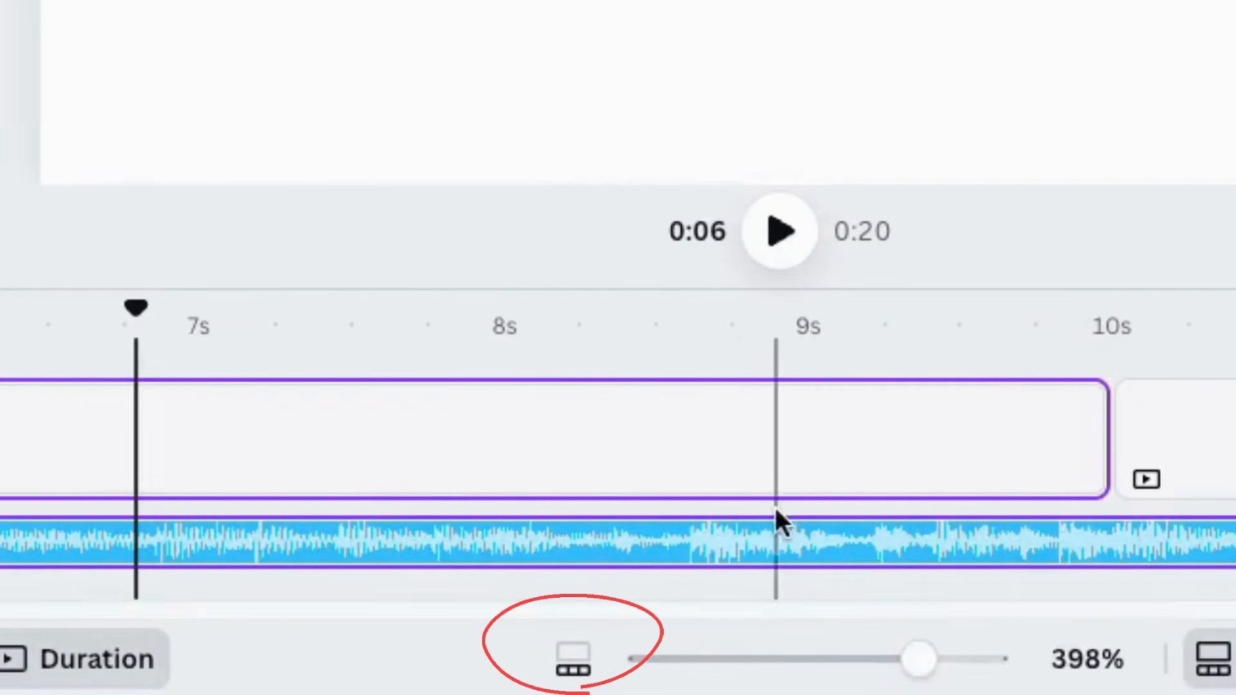
pyautogui.hscroll(-10, 618, 476)
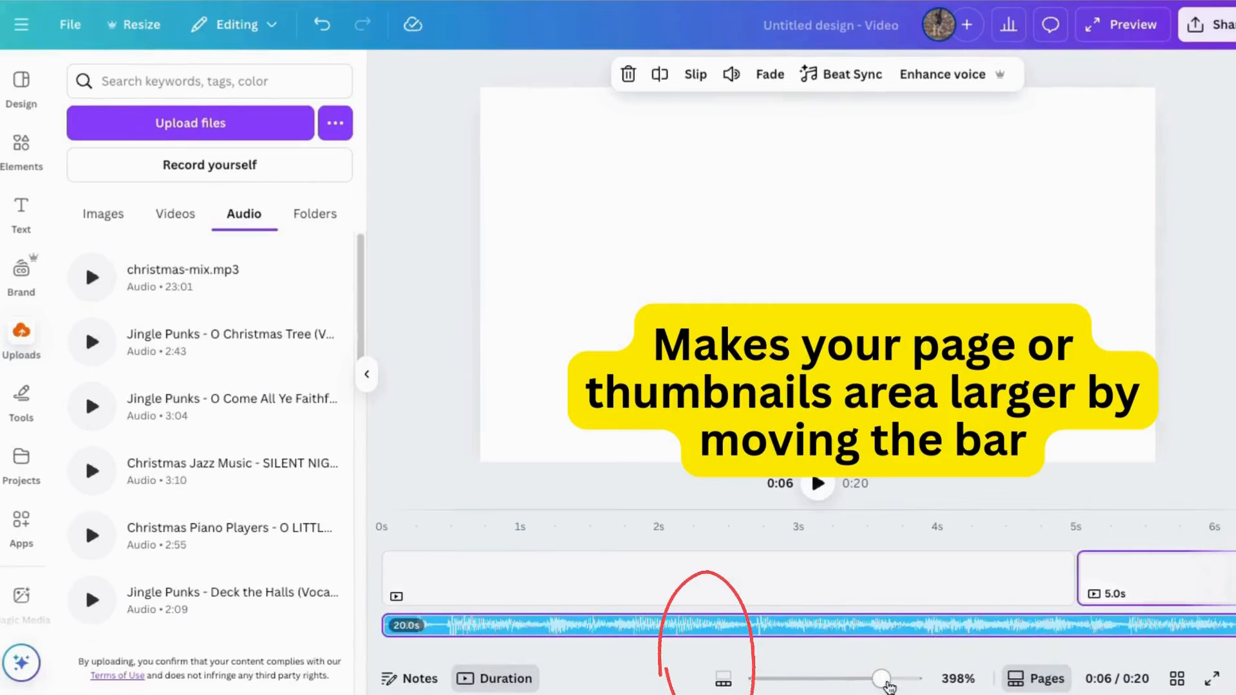
pyautogui.moveTo(872, 676); pyautogui.dragTo(764, 676)
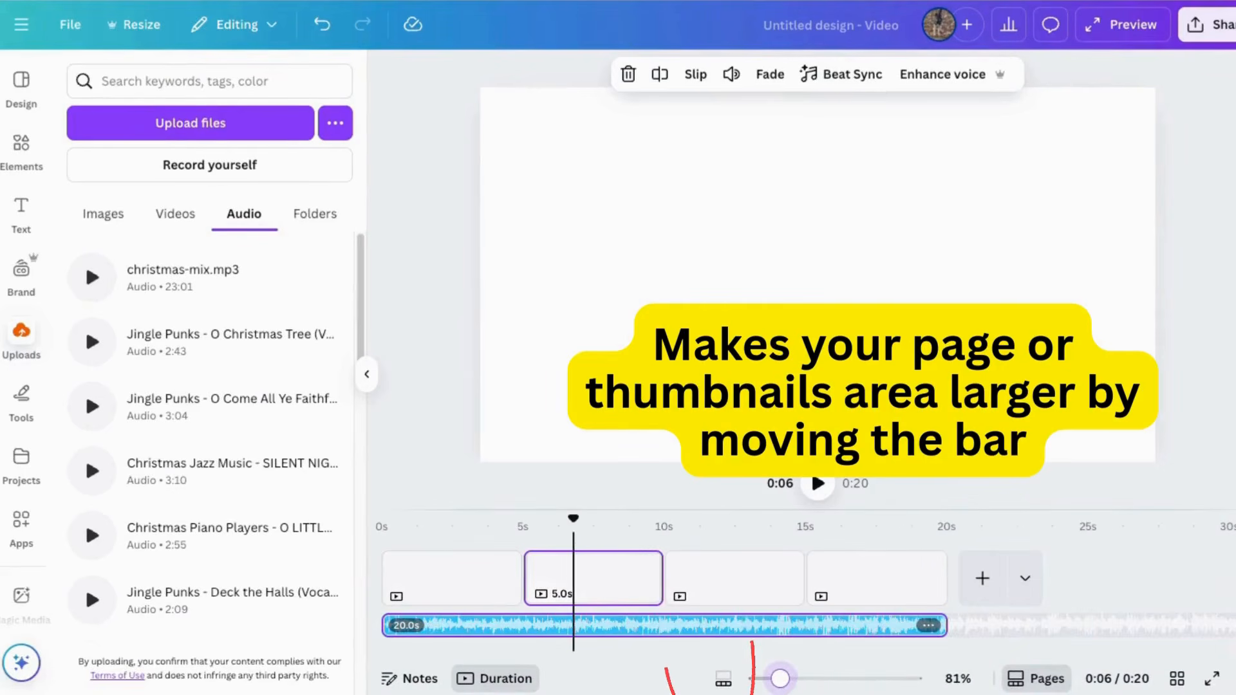
pyautogui.click(724, 683)
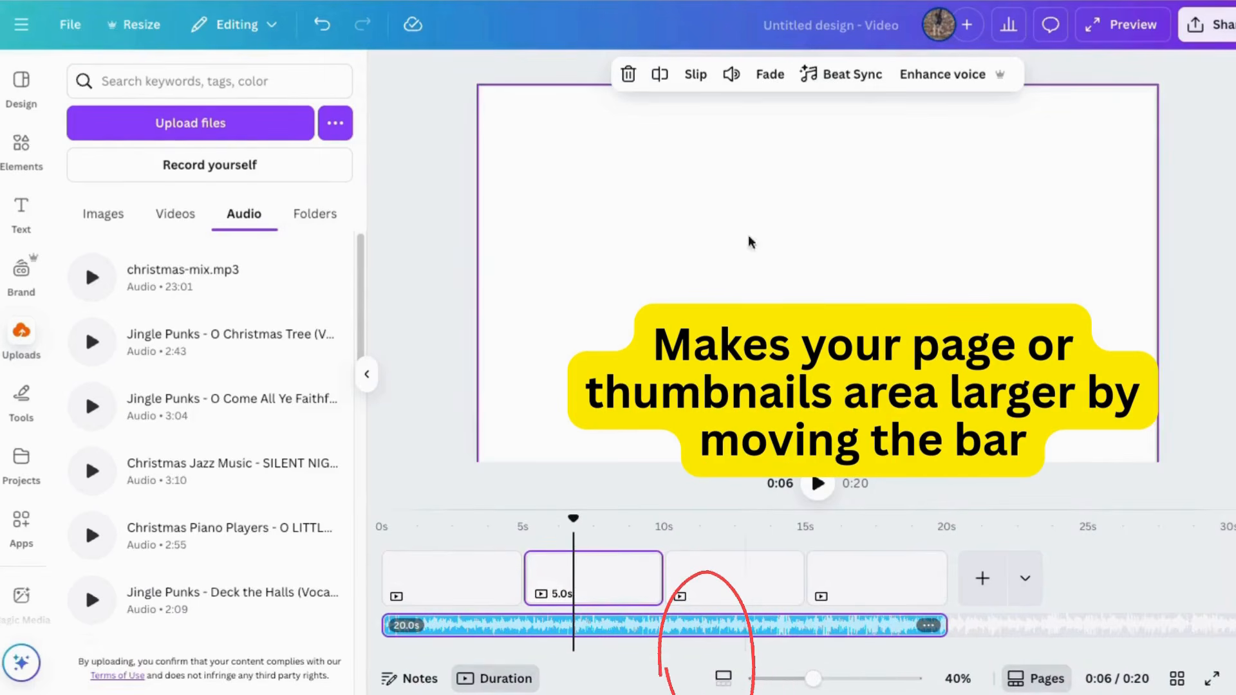
pyautogui.moveTo(863, 682); pyautogui.dragTo(803, 679)
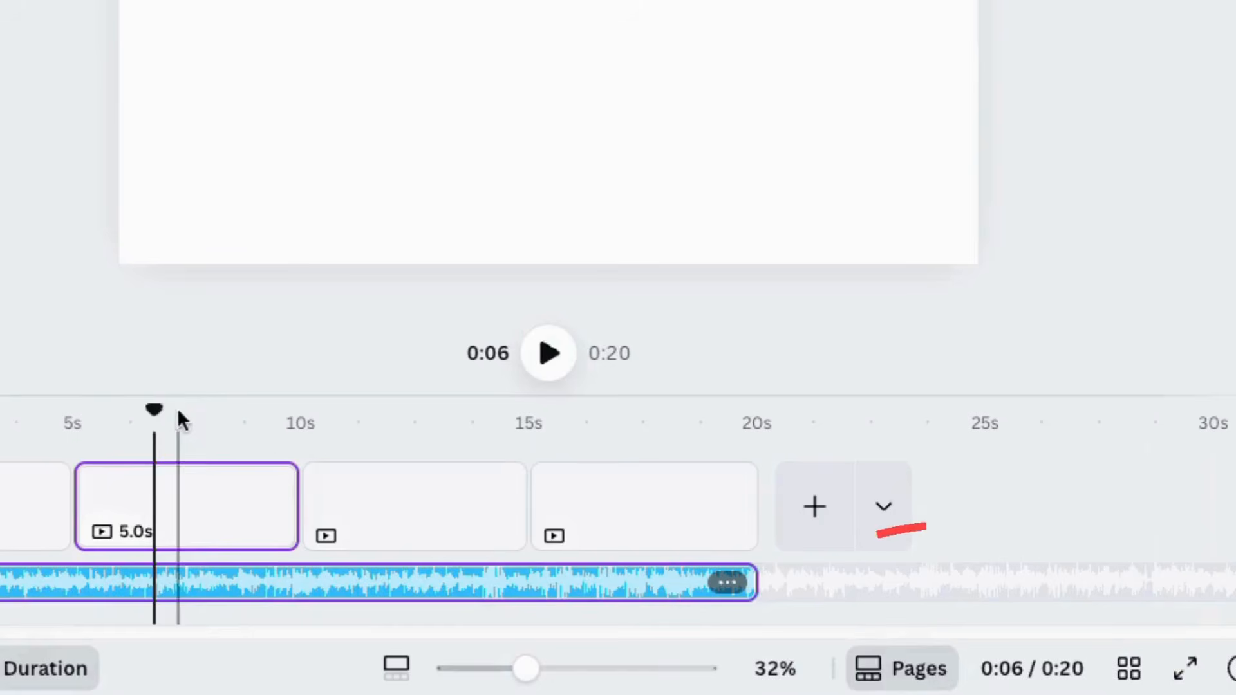
# Step: Scrub the playhead to 0:09 and back to 0:00, and view the audio track's volume setting
pyautogui.click(265, 415)
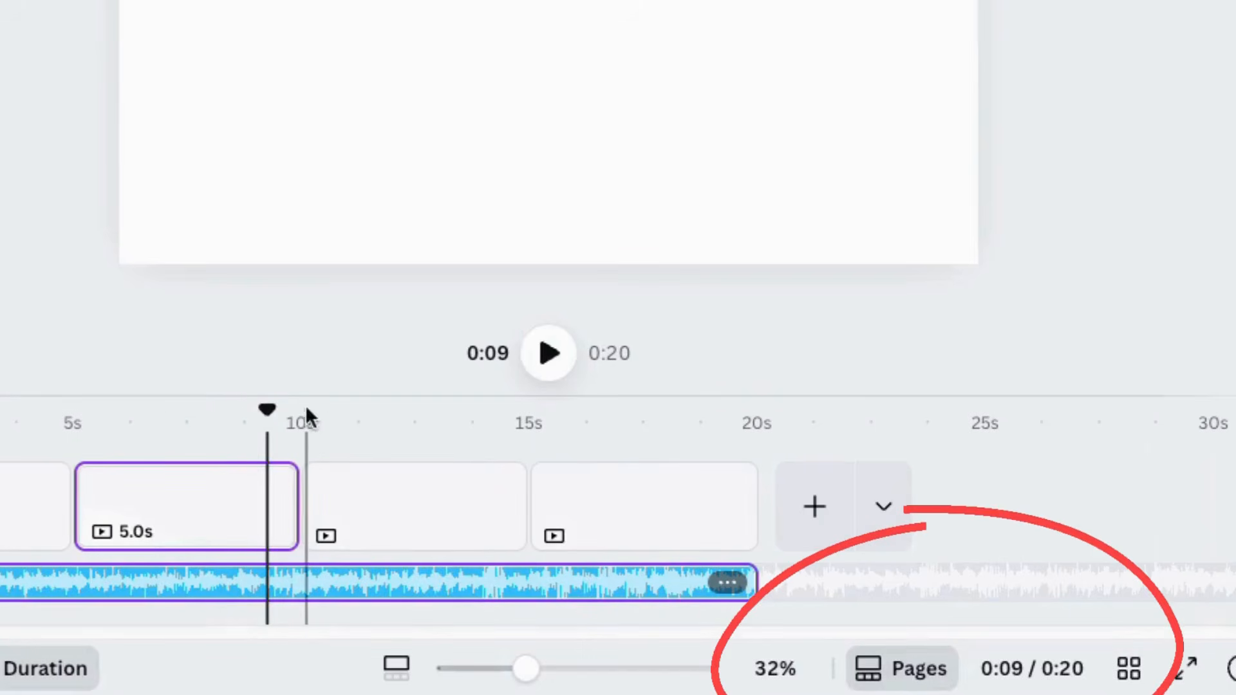
pyautogui.moveTo(264, 411); pyautogui.dragTo(0, 410)
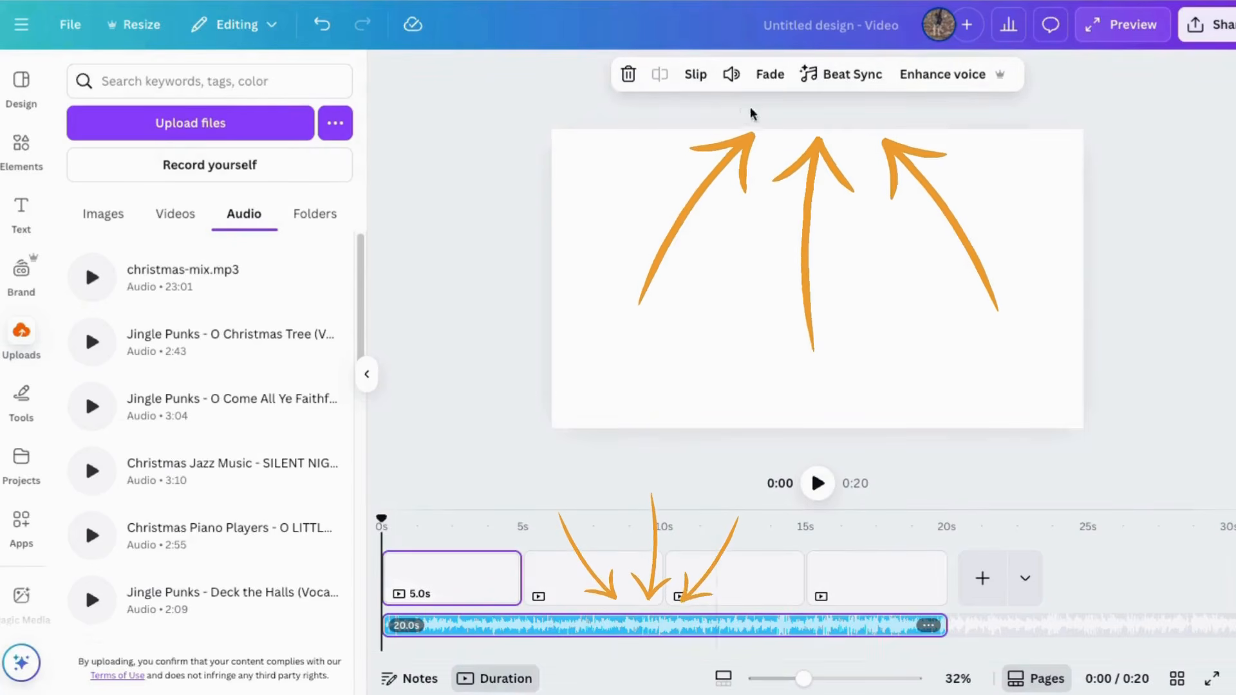
pyautogui.click(730, 78)
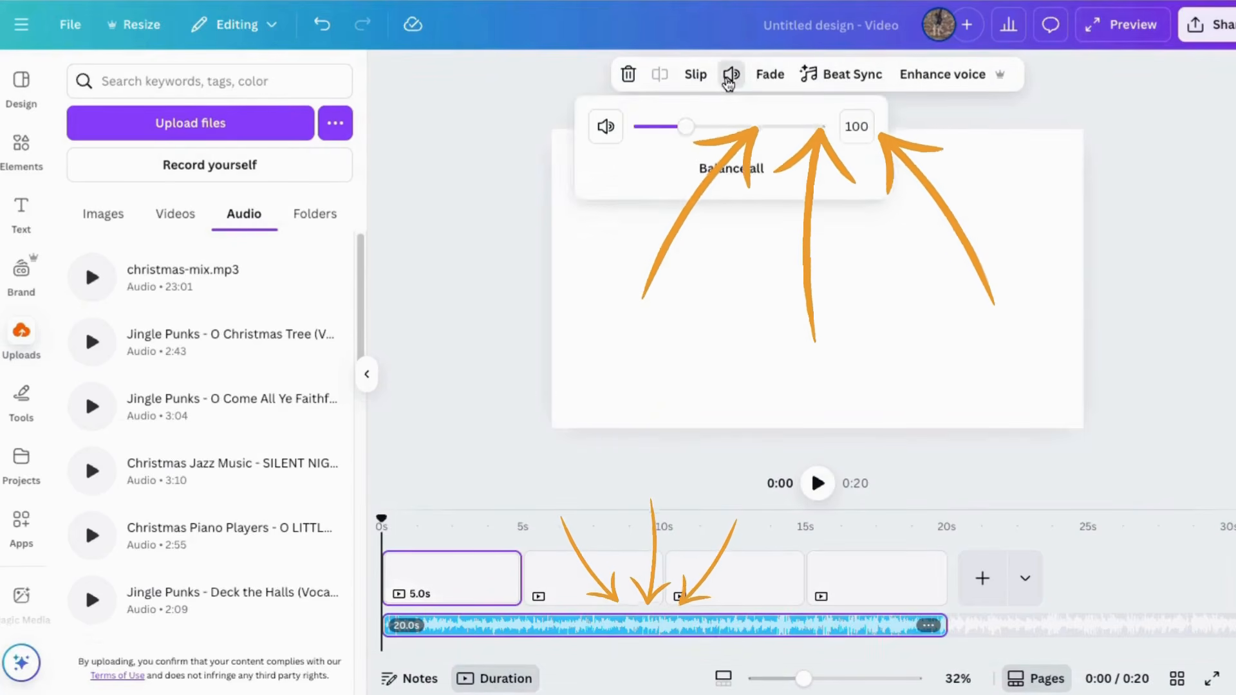
pyautogui.click(731, 79)
# Step: Give the audio track a 2.2 s fade-in and inspect the beginning of its waveform
pyautogui.click(784, 85)
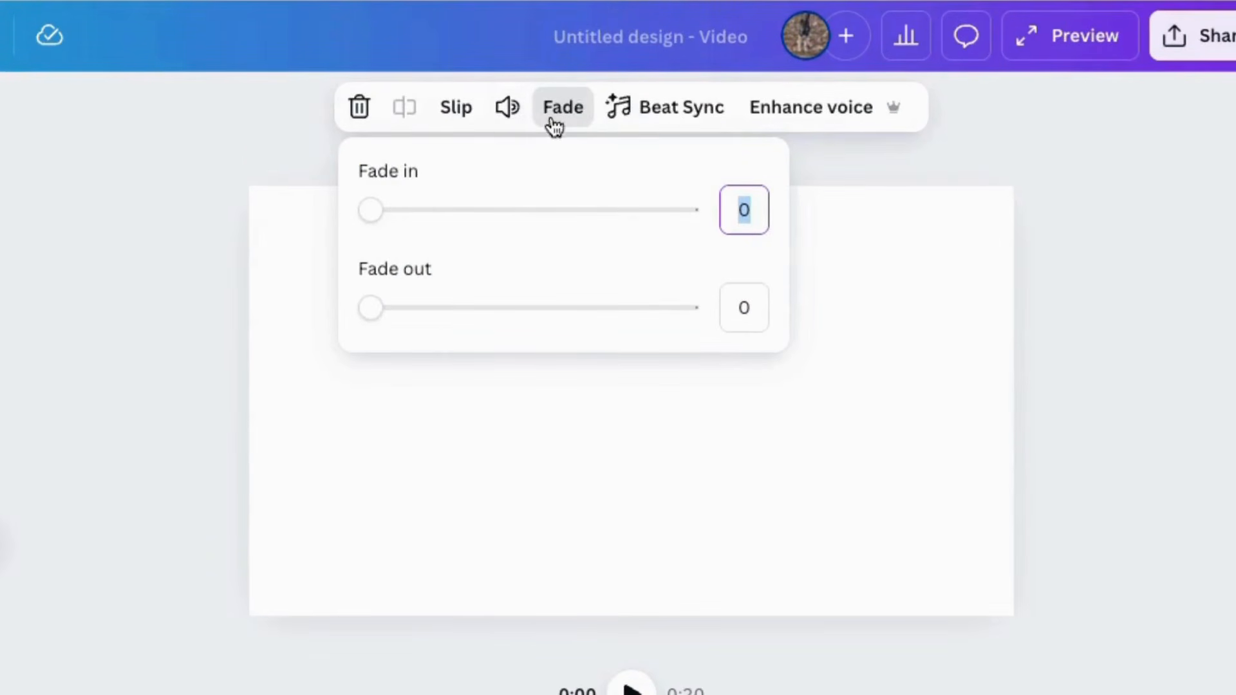
pyautogui.moveTo(360, 214); pyautogui.dragTo(510, 209)
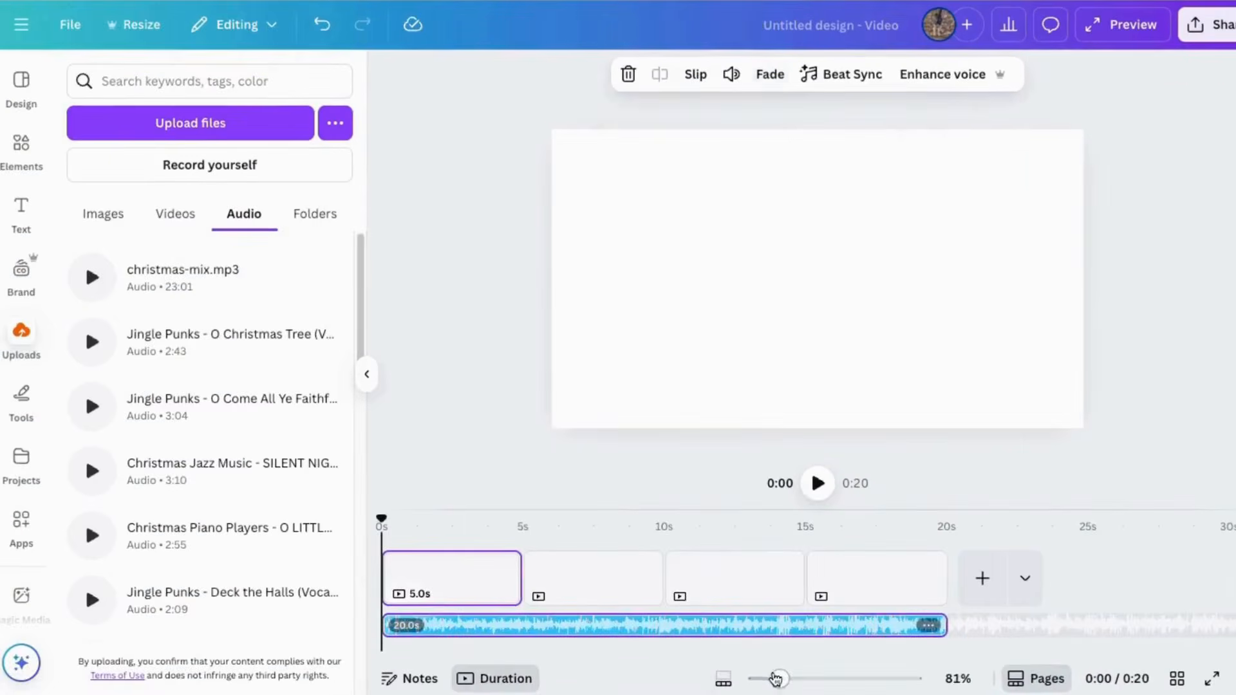
pyautogui.moveTo(775, 678); pyautogui.dragTo(866, 678)
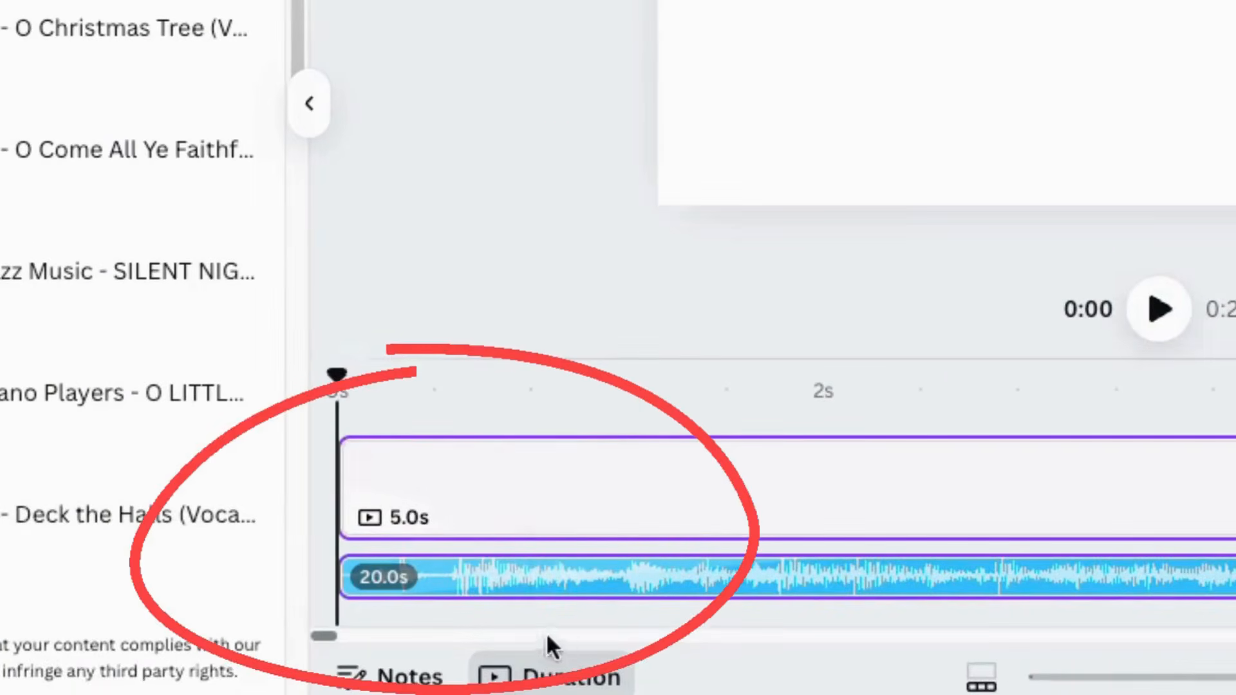
pyautogui.hscroll(10, 631, 627)
pyautogui.hscroll(-10, 462, 623)
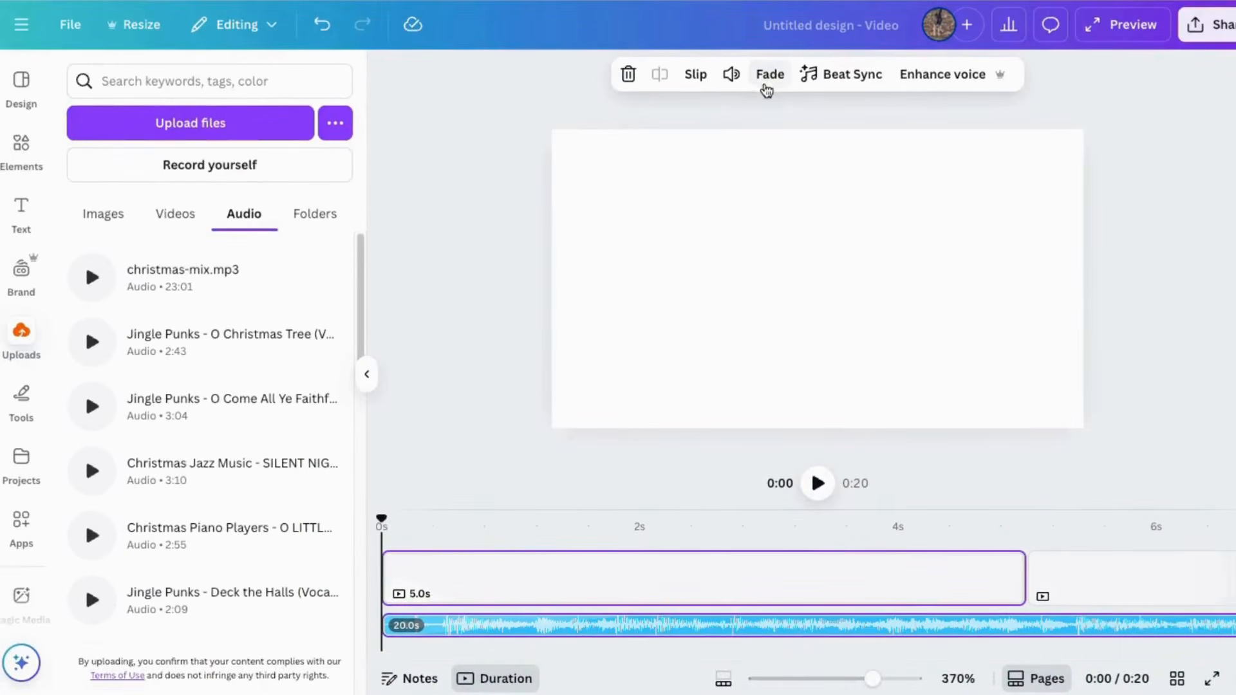
# Step: Reset the audio track's fade-in to 0
pyautogui.click(766, 86)
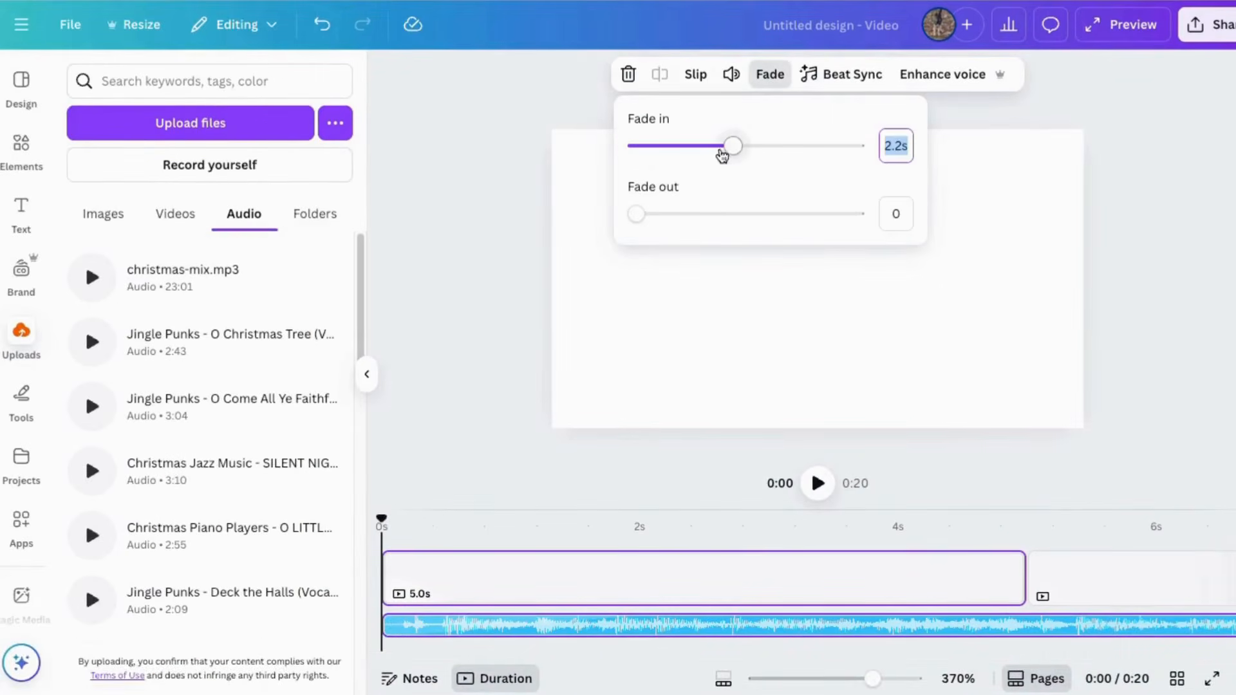
pyautogui.moveTo(722, 152); pyautogui.dragTo(450, 143)
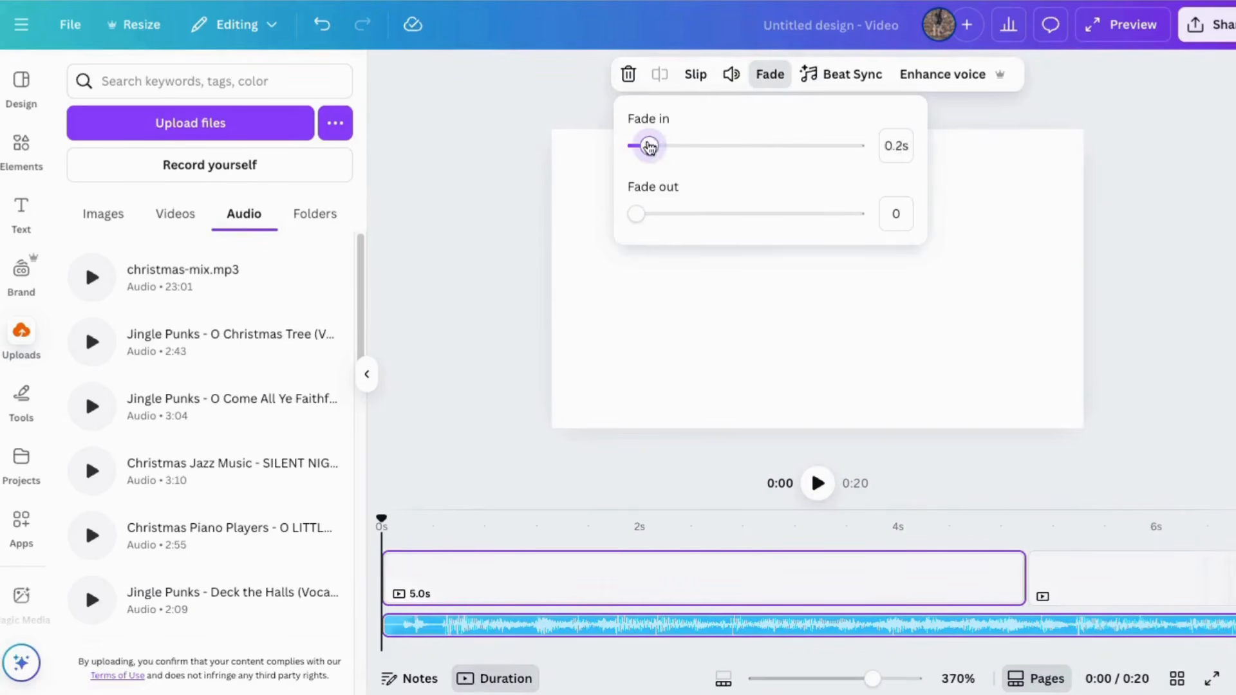
pyautogui.moveTo(650, 147); pyautogui.dragTo(711, 144)
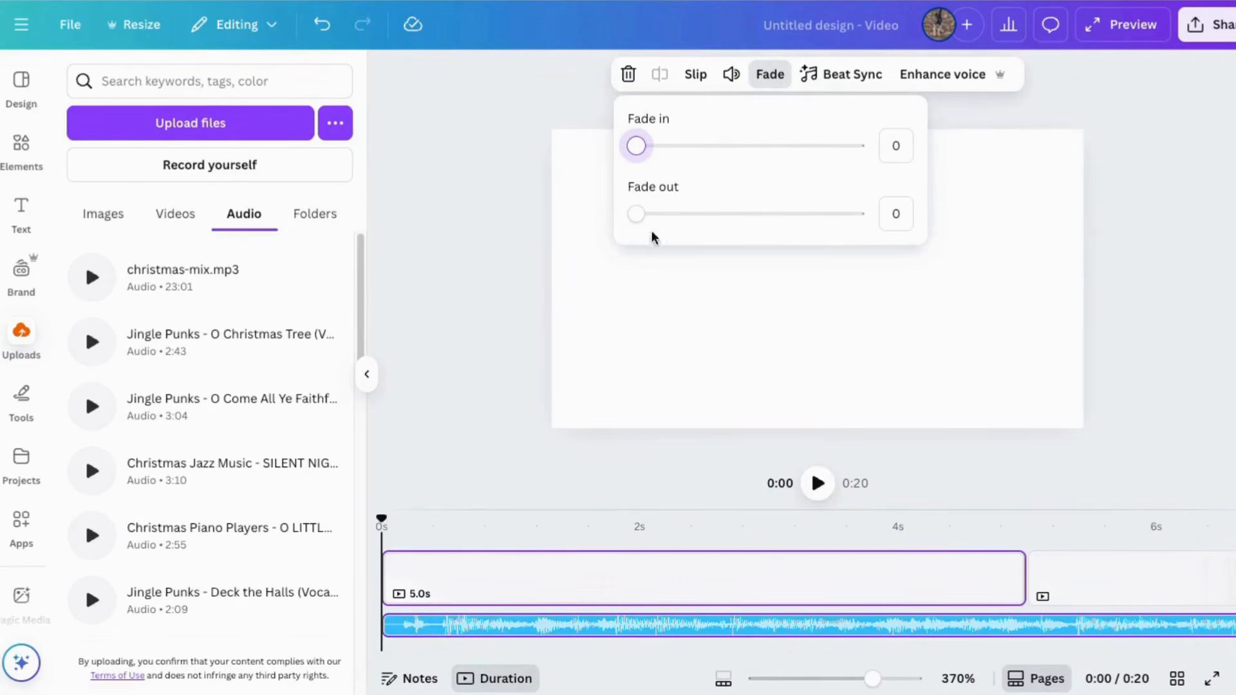
# Step: Try to apply Beat Sync and Enhance voice to the audio track
pyautogui.click(855, 75)
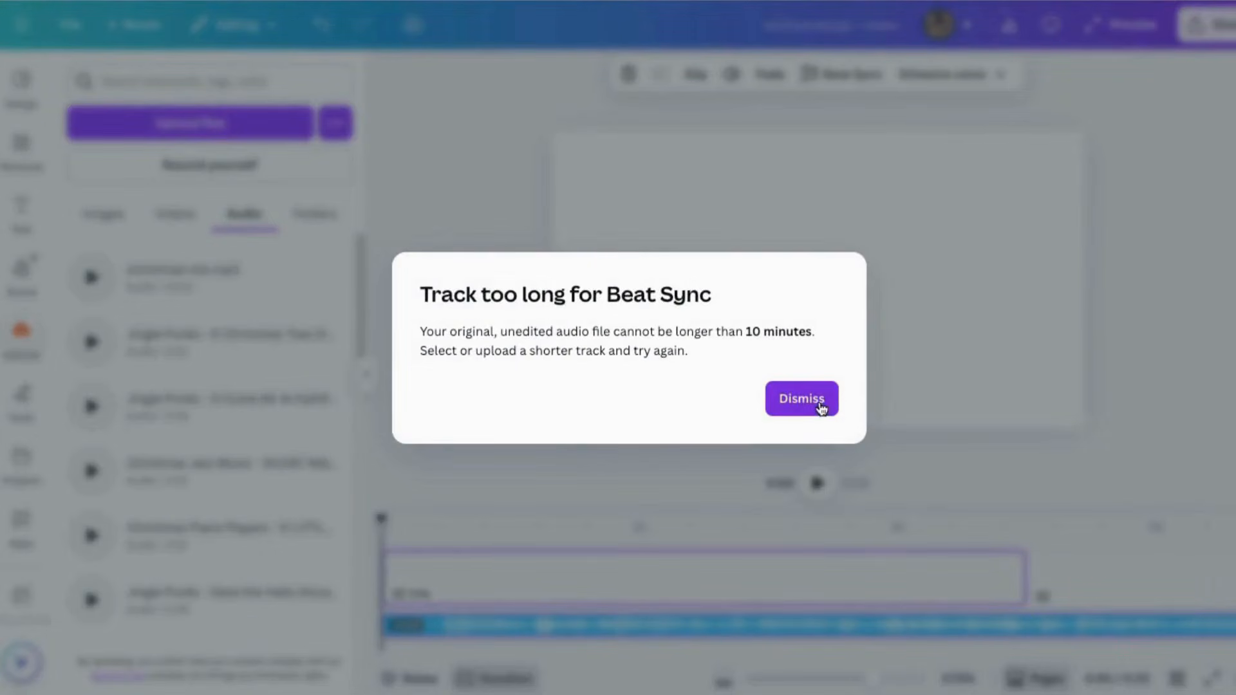
pyautogui.click(801, 399)
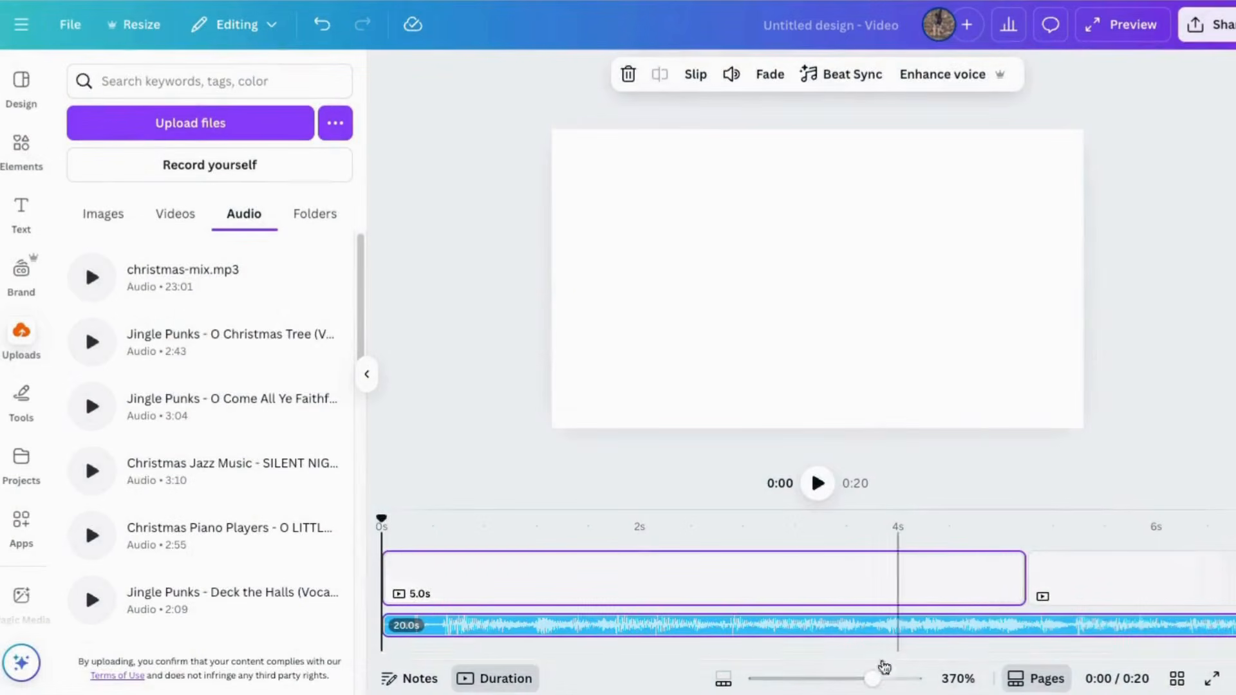
pyautogui.click(944, 75)
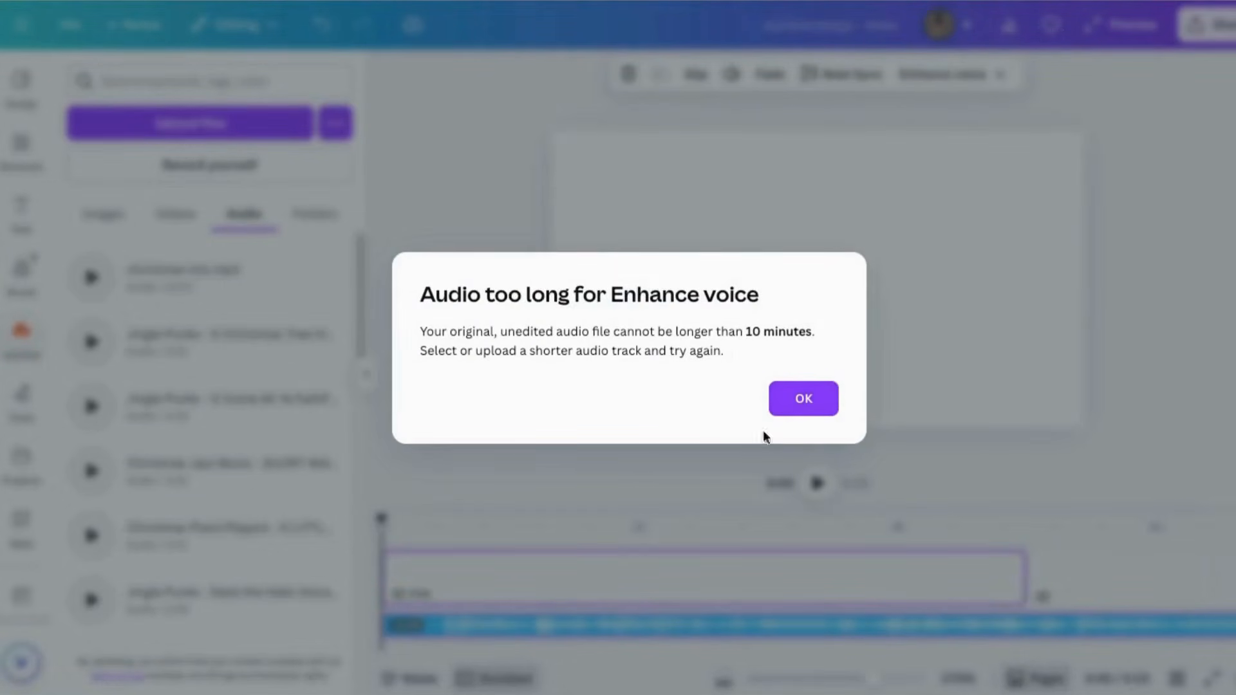
pyautogui.click(803, 398)
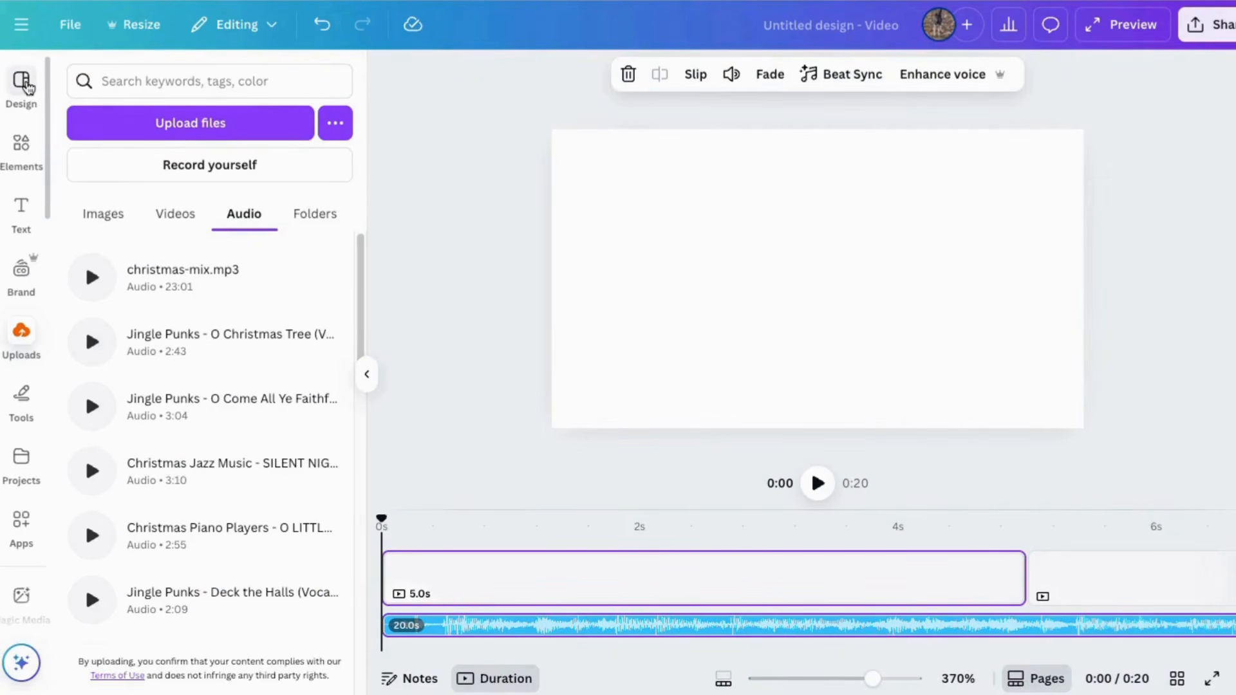
# Step: Browse the YouTube Video templates and view the details of the Blue Playful Animated Welcome Youtube Intro Video
pyautogui.click(23, 84)
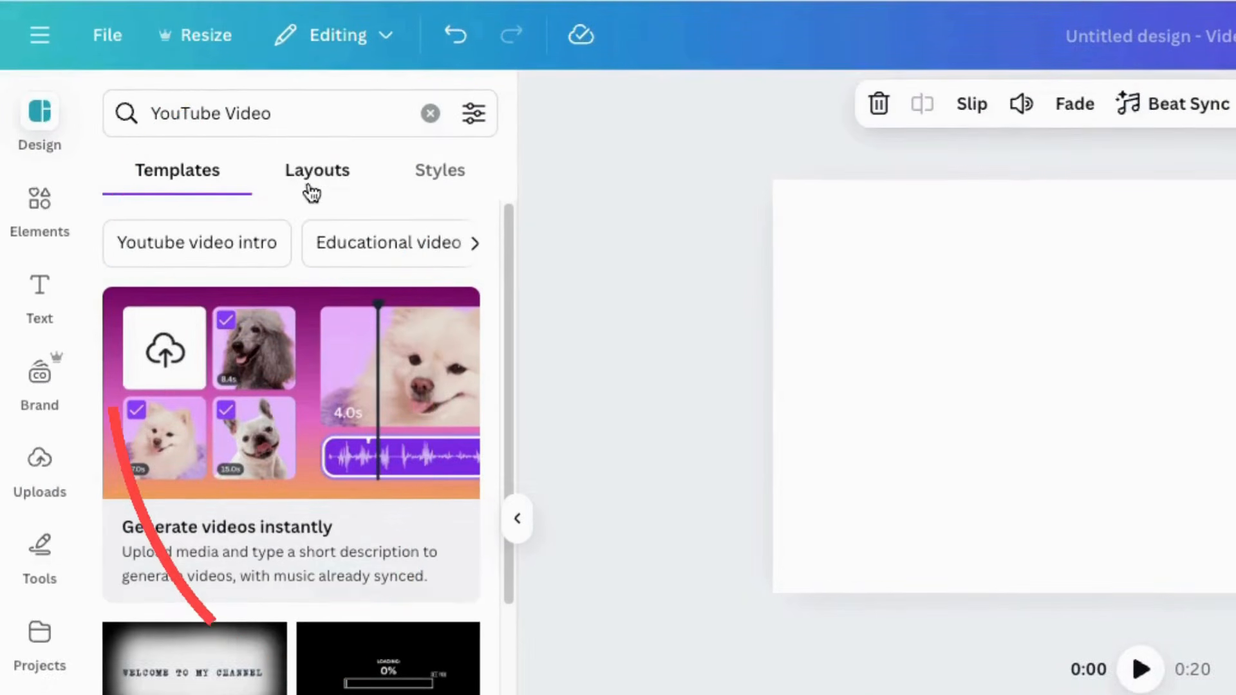
pyautogui.scroll(-8, 276, 672)
pyautogui.scroll(3, 291, 686)
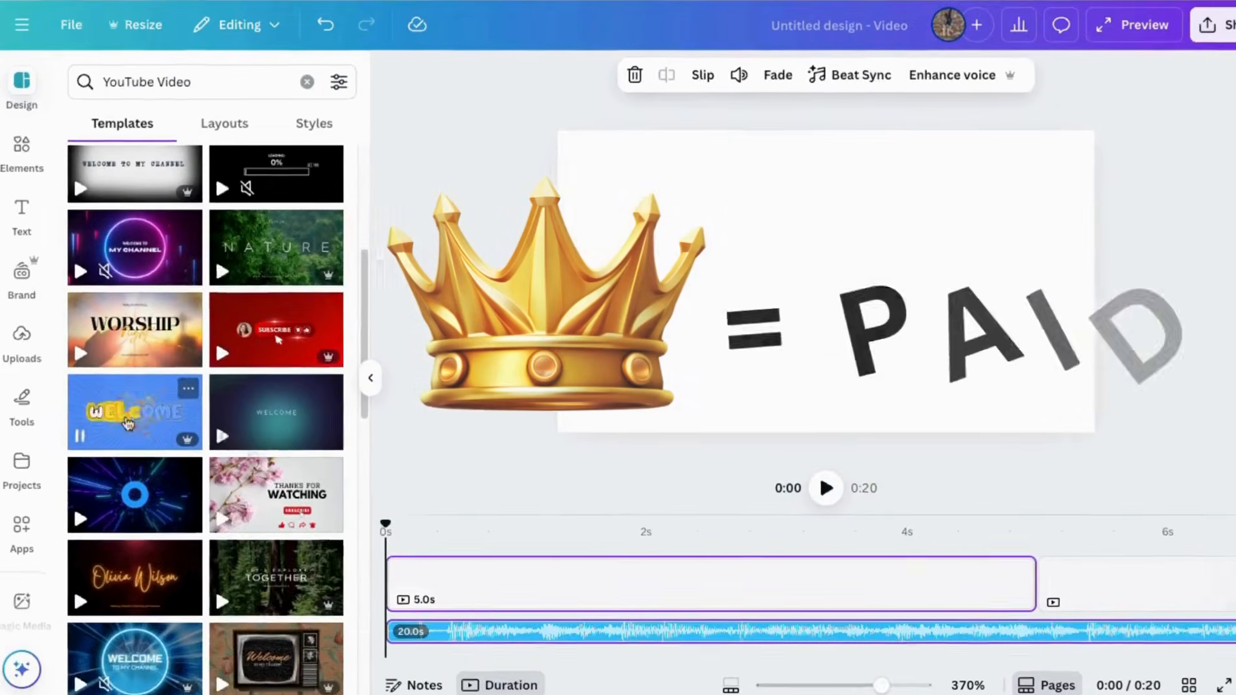
pyautogui.click(181, 569)
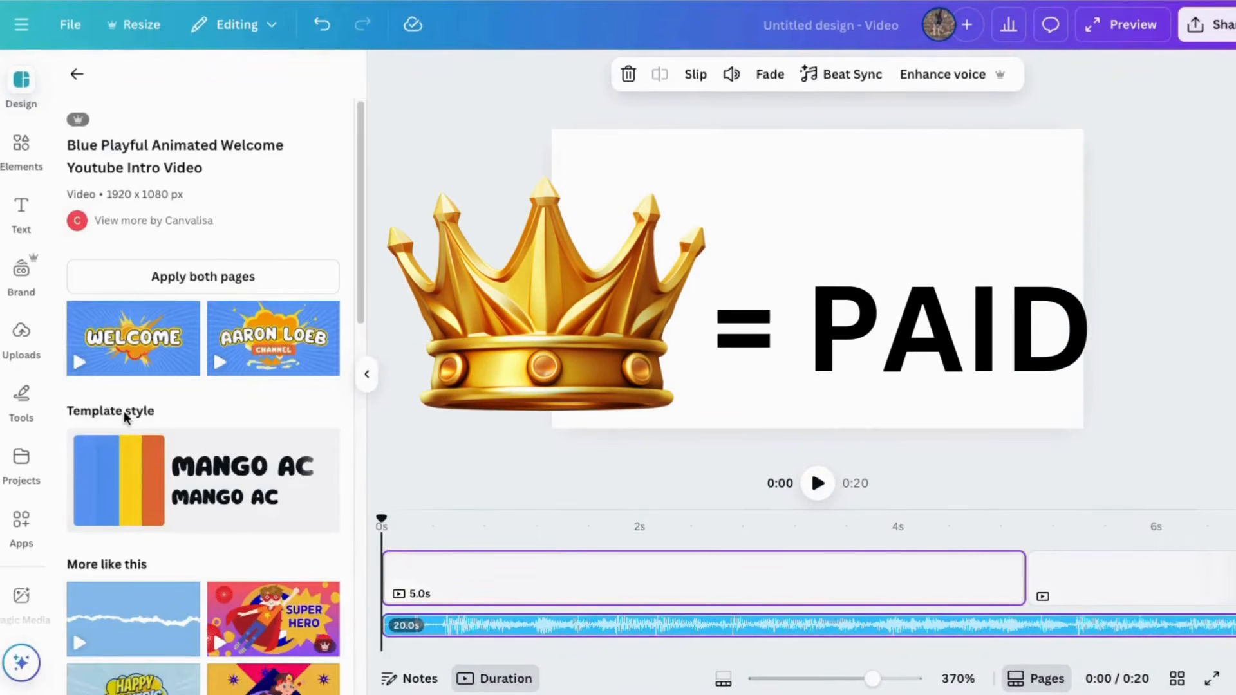
pyautogui.moveTo(191, 360)
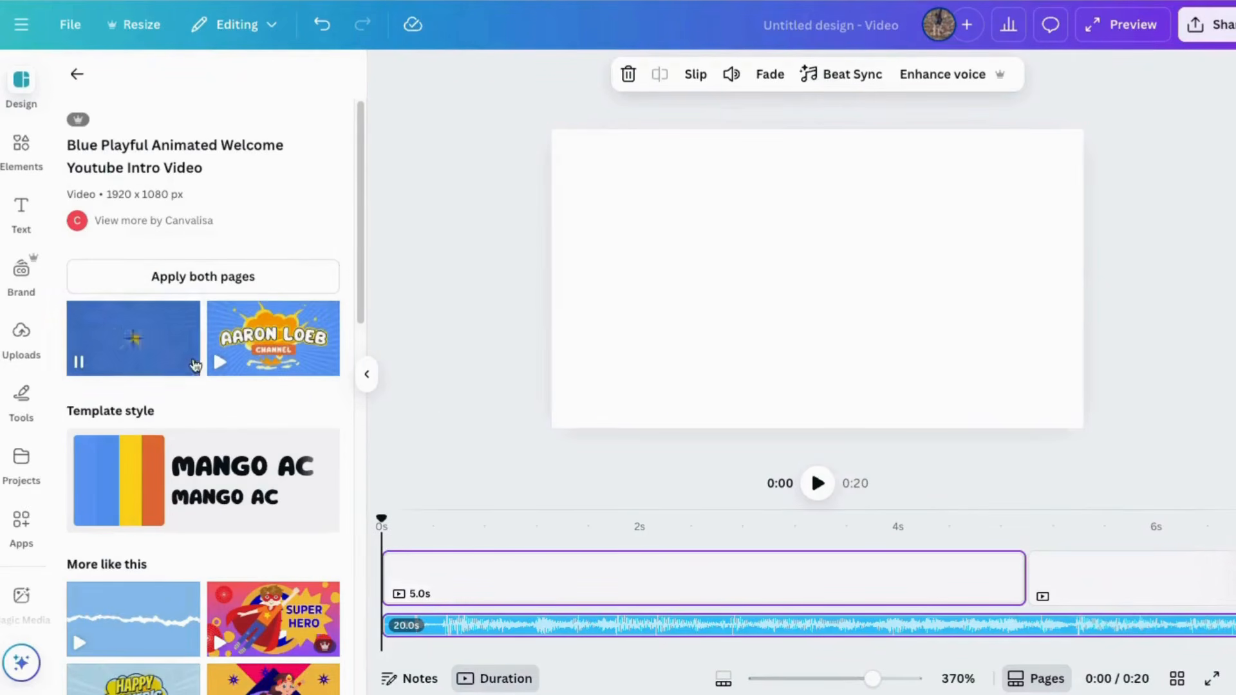
pyautogui.click(75, 78)
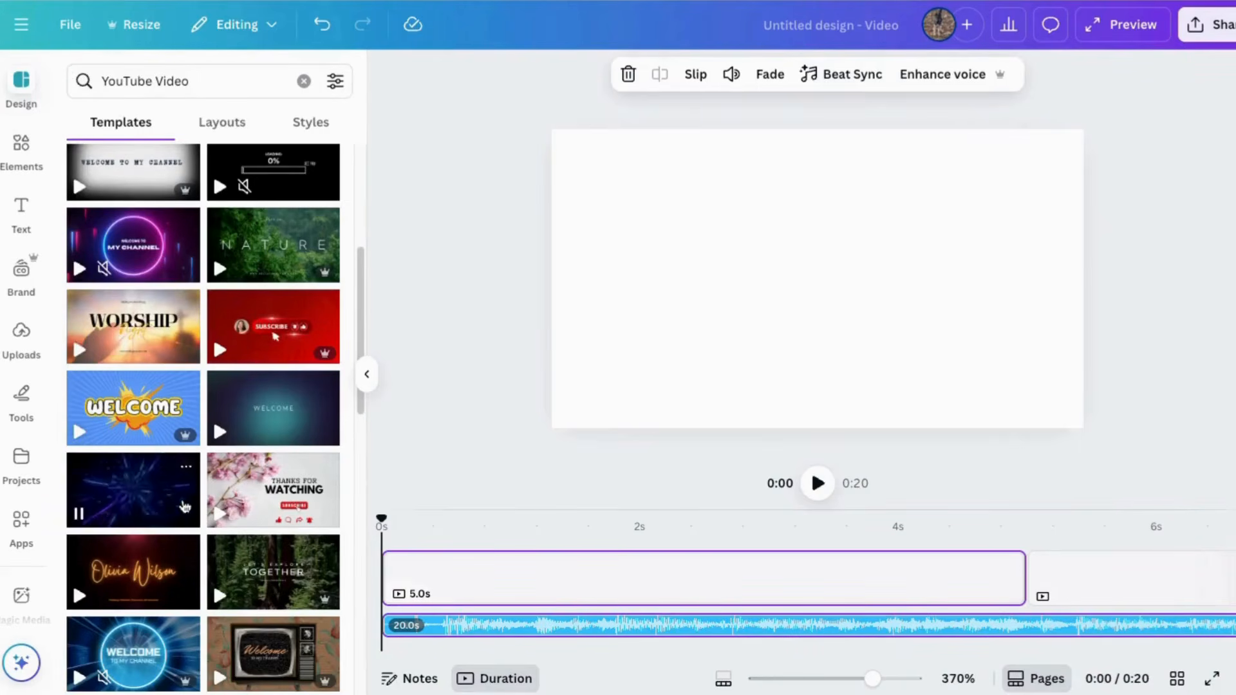
# Step: Apply the Colorful Neon Welcome To My Channel Youtube Intro template to the first page and undo it
pyautogui.click(136, 258)
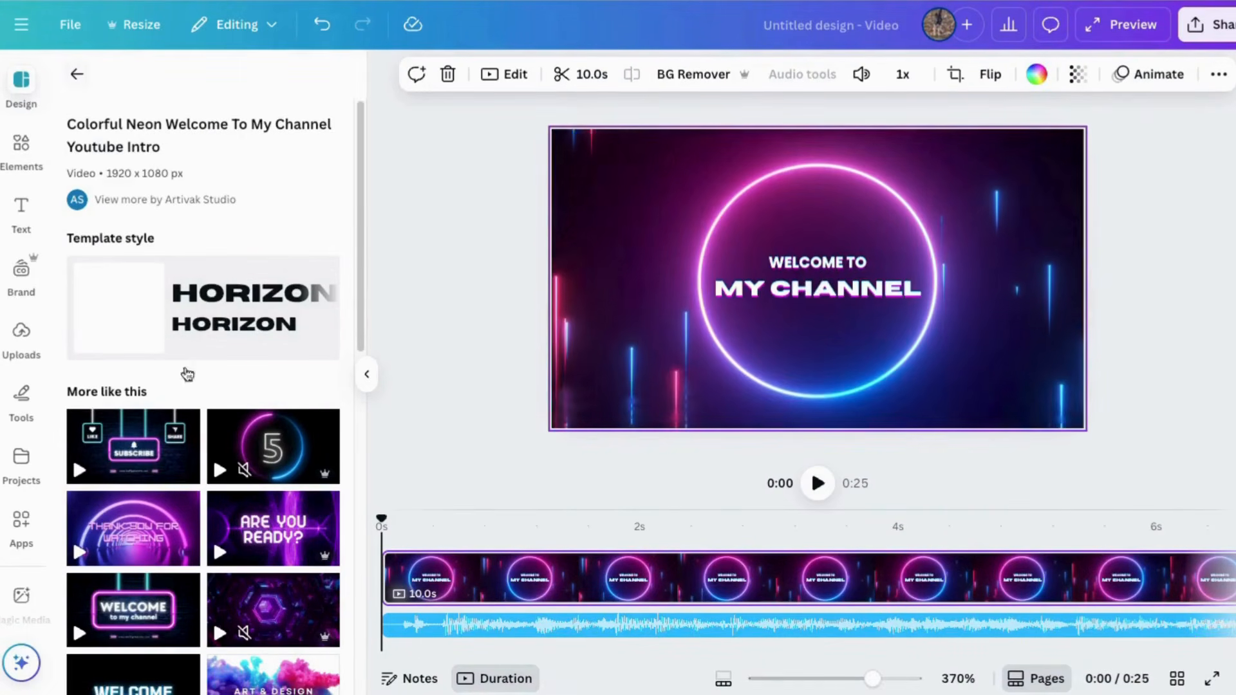
pyautogui.scroll(-1, 161, 290)
pyautogui.hotkey('ctrl', 'z')
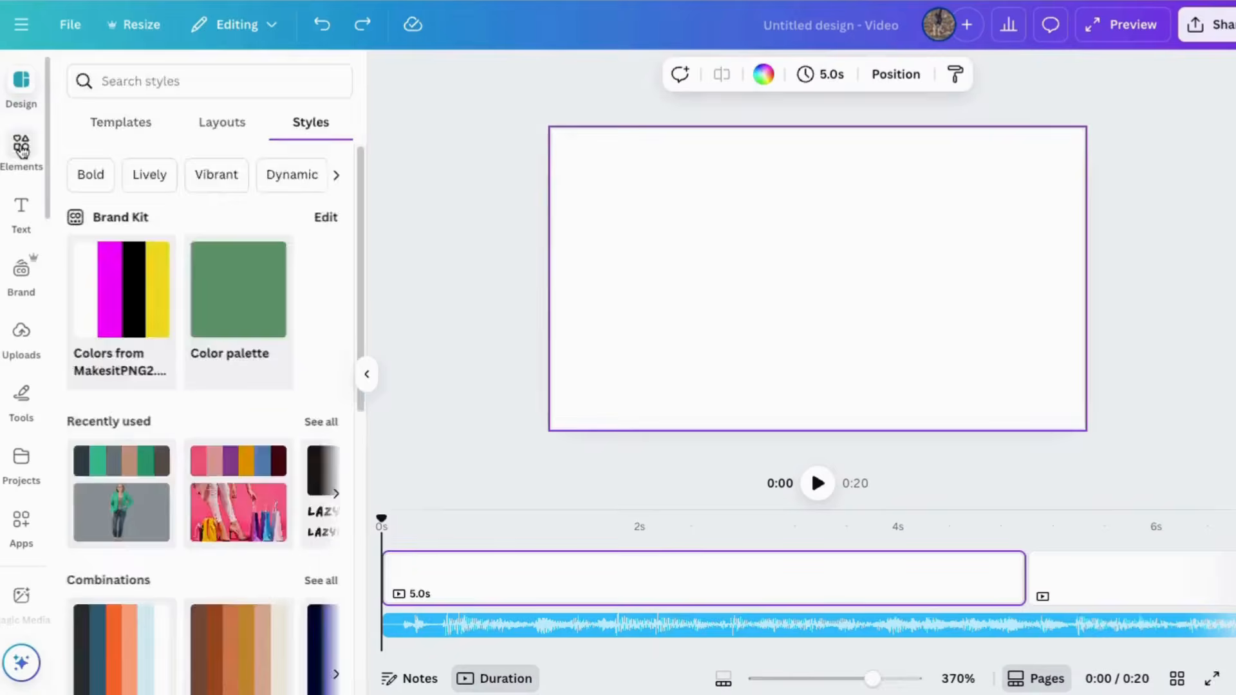
# Step: Browse the Elements library categories, from audio, videos and graphics to frames, grids, shapes and charts
pyautogui.click(21, 142)
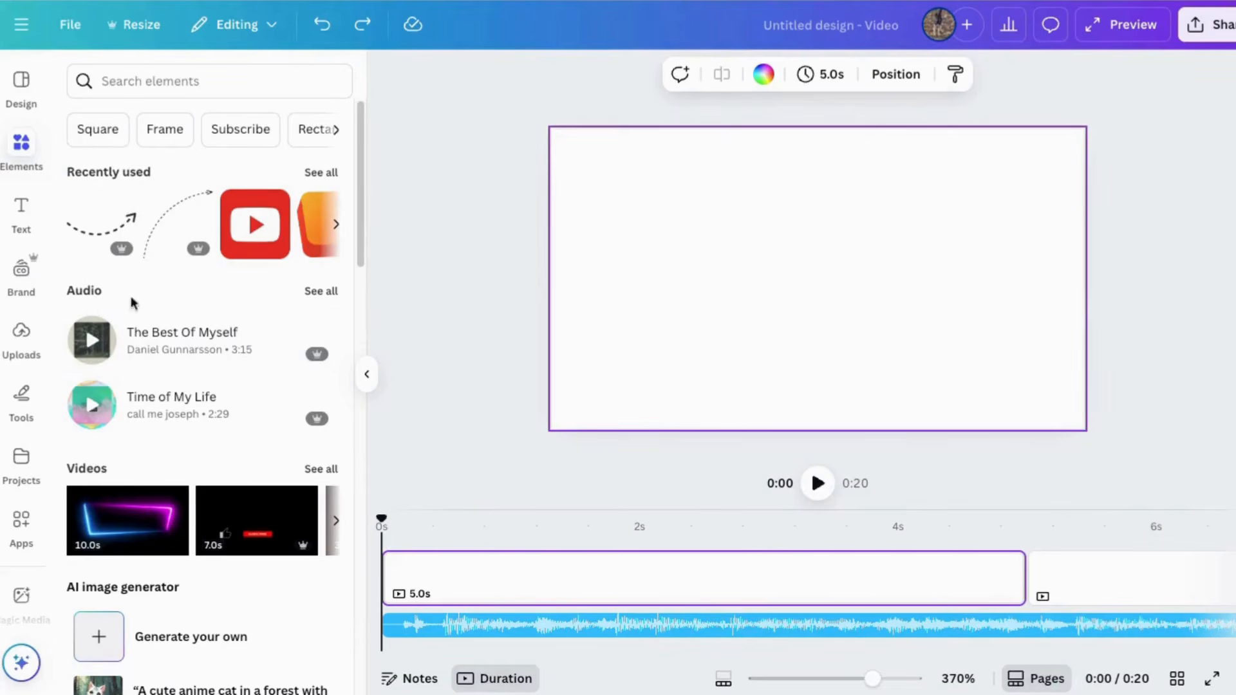
pyautogui.scroll(-3, 133, 277)
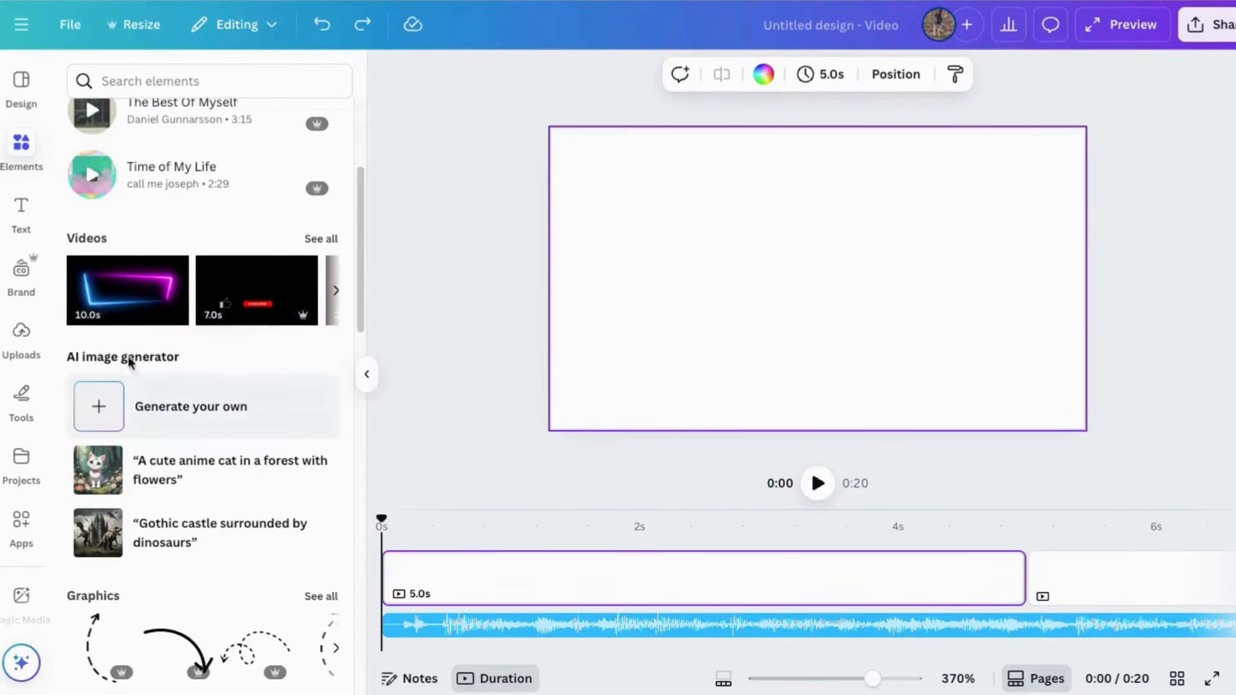
pyautogui.scroll(-5, 125, 358)
pyautogui.scroll(-12, 163, 575)
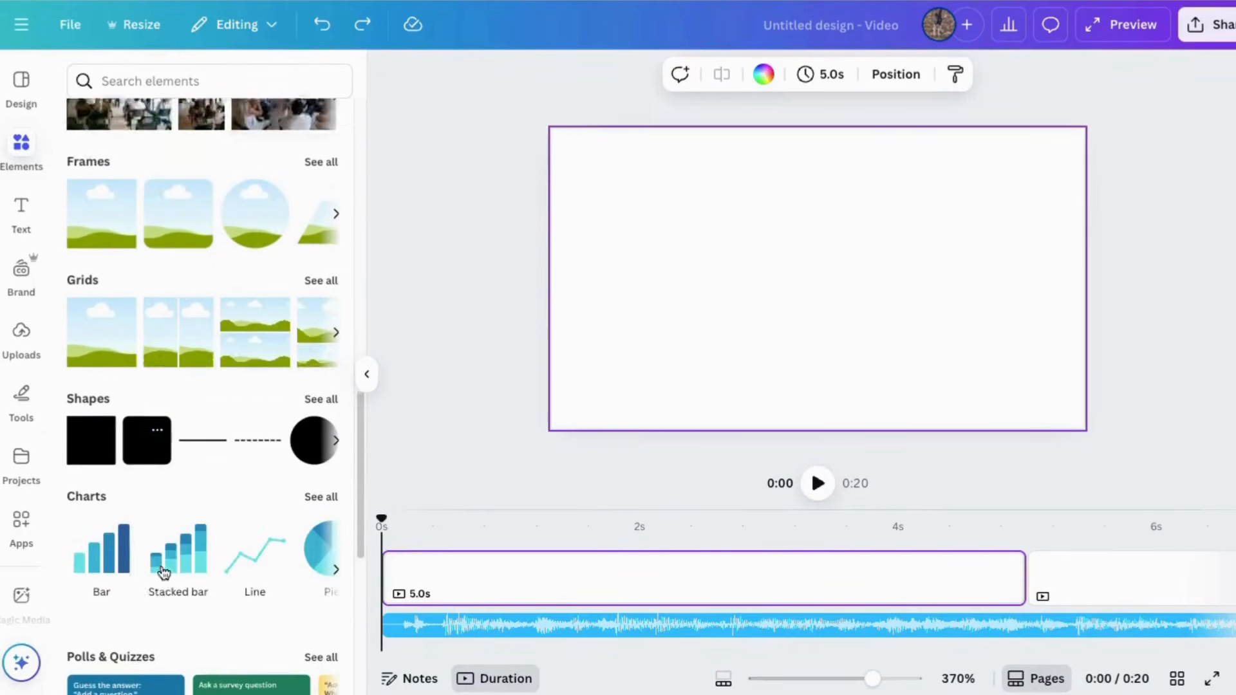
pyautogui.scroll(15, 206, 520)
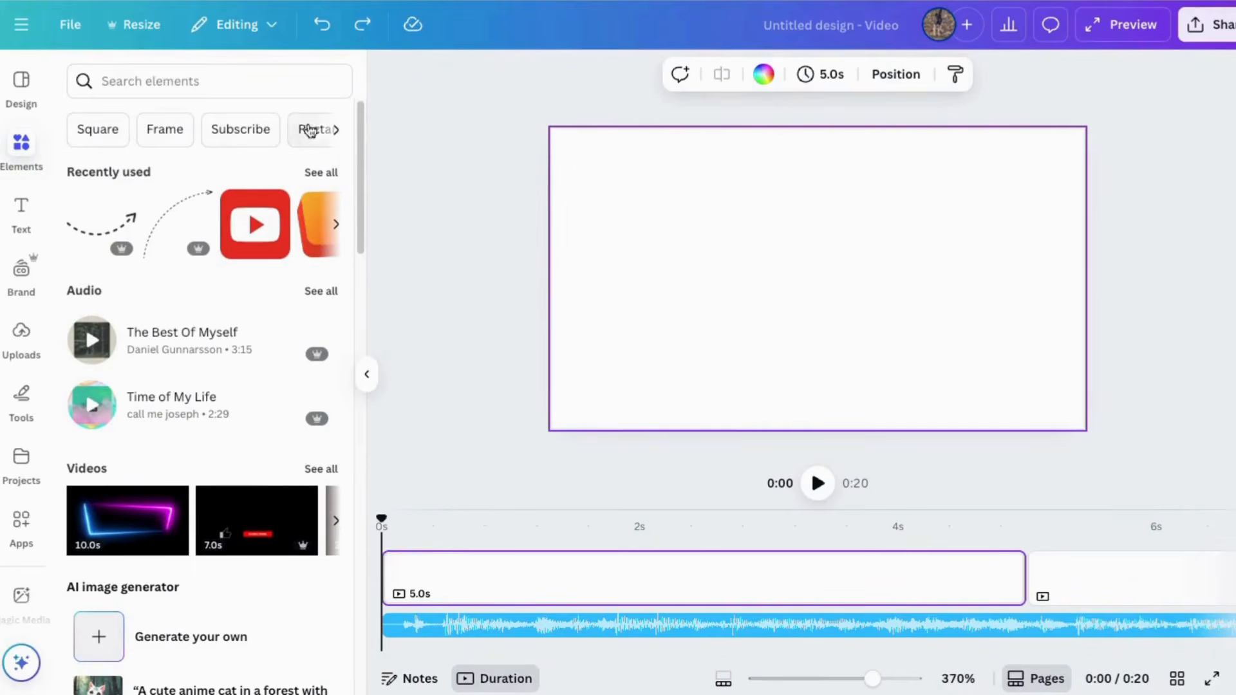
pyautogui.click(335, 137)
# Step: Search the Elements library for hippo and compare the Videos, Graphics and Photos results
pyautogui.click(114, 83)
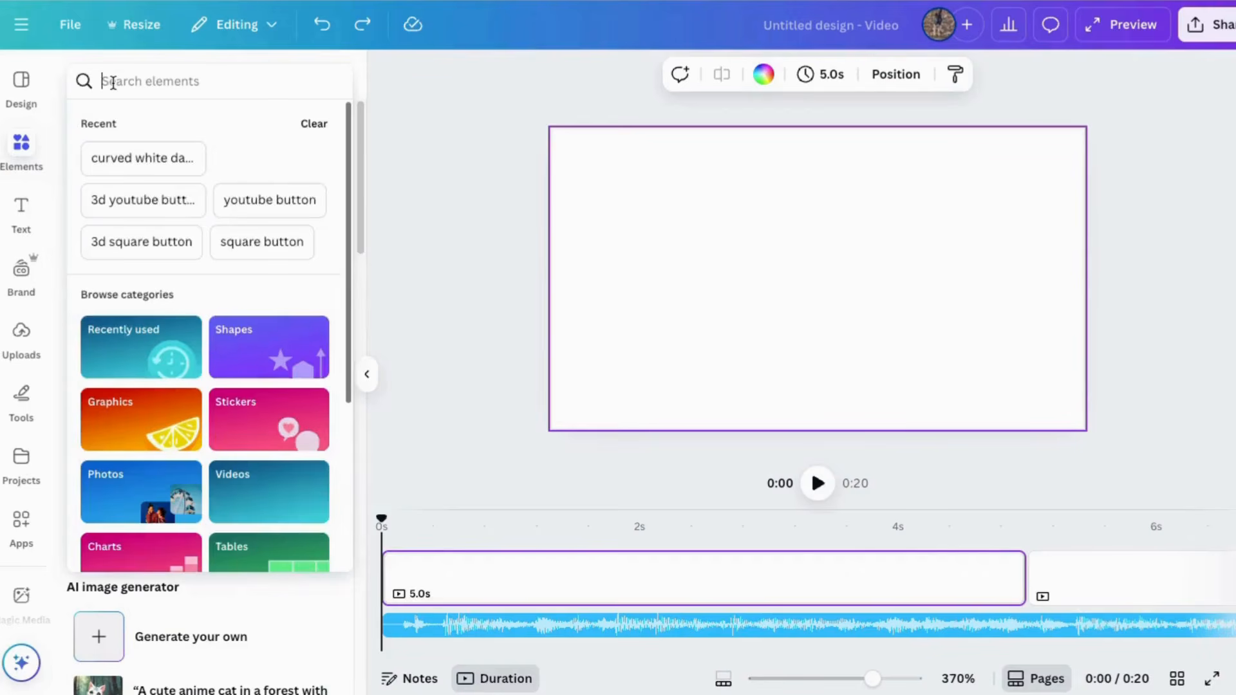
pyautogui.write('hippo')
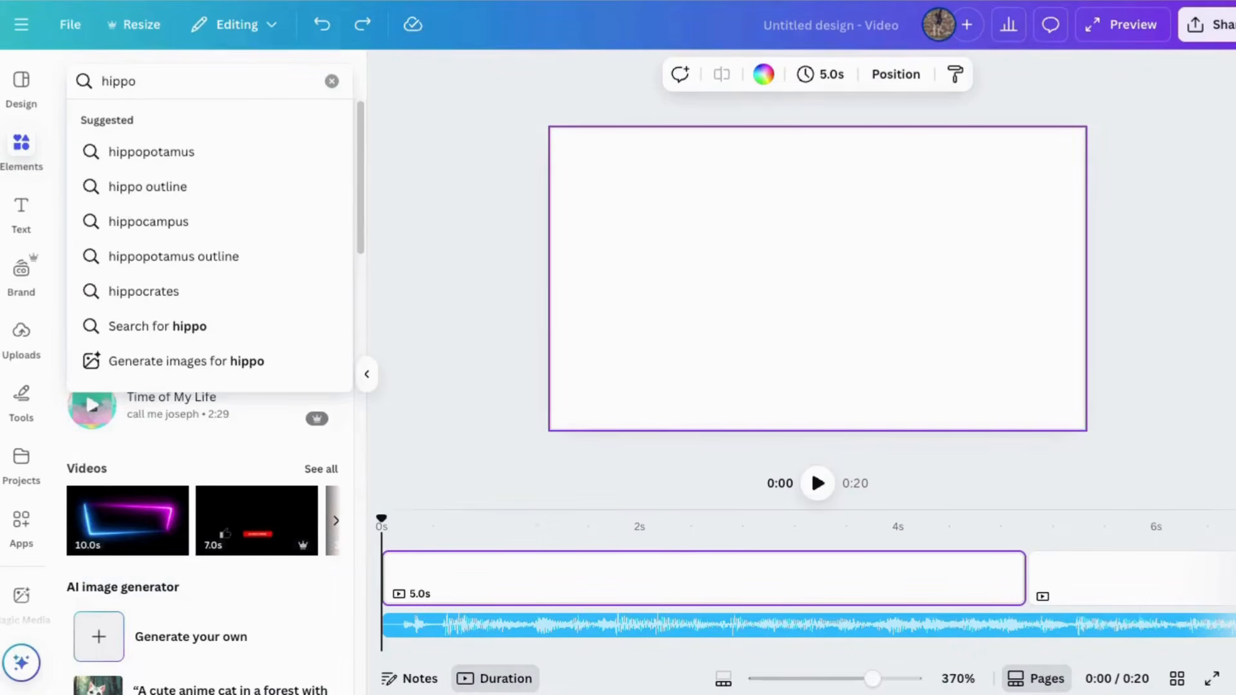
pyautogui.press('Return')
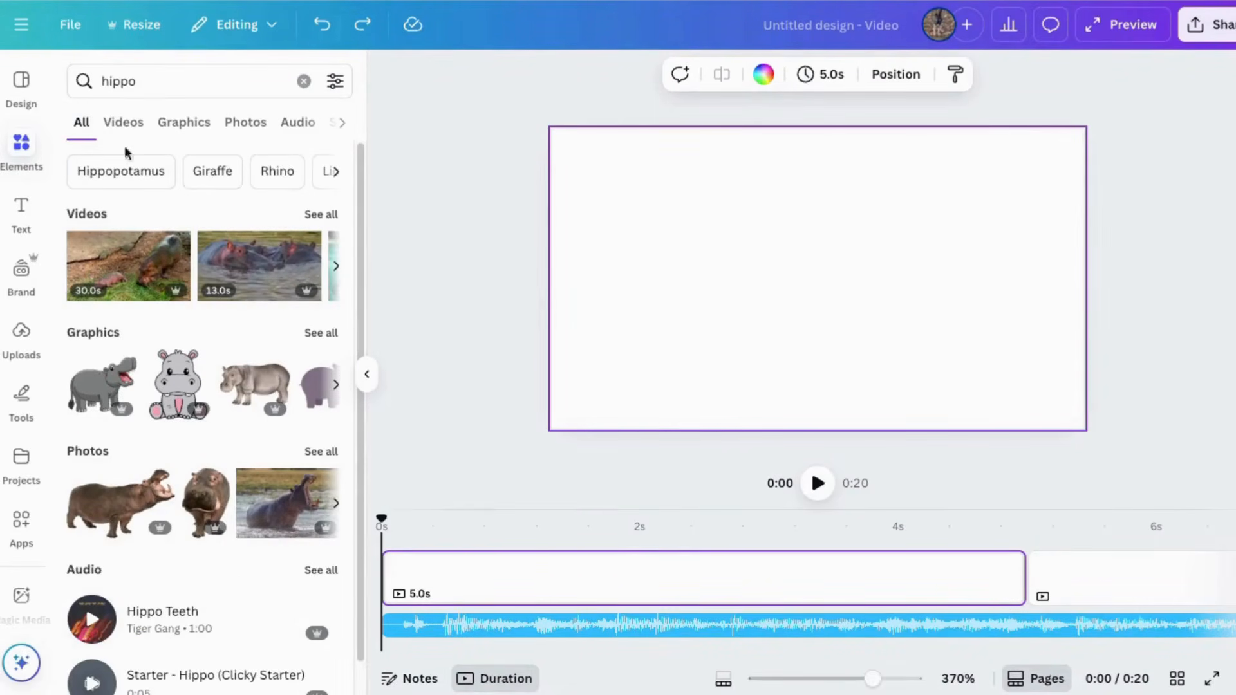
pyautogui.scroll(-1, 193, 322)
pyautogui.scroll(1, 176, 201)
pyautogui.click(123, 122)
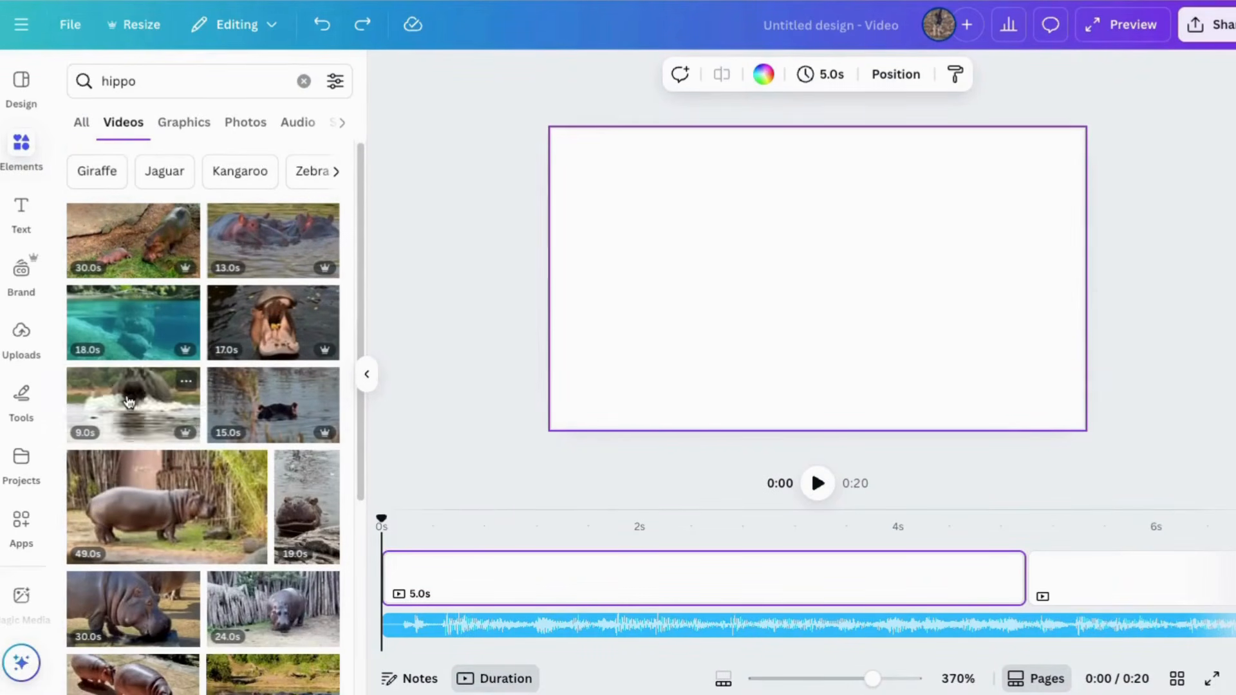
pyautogui.click(182, 125)
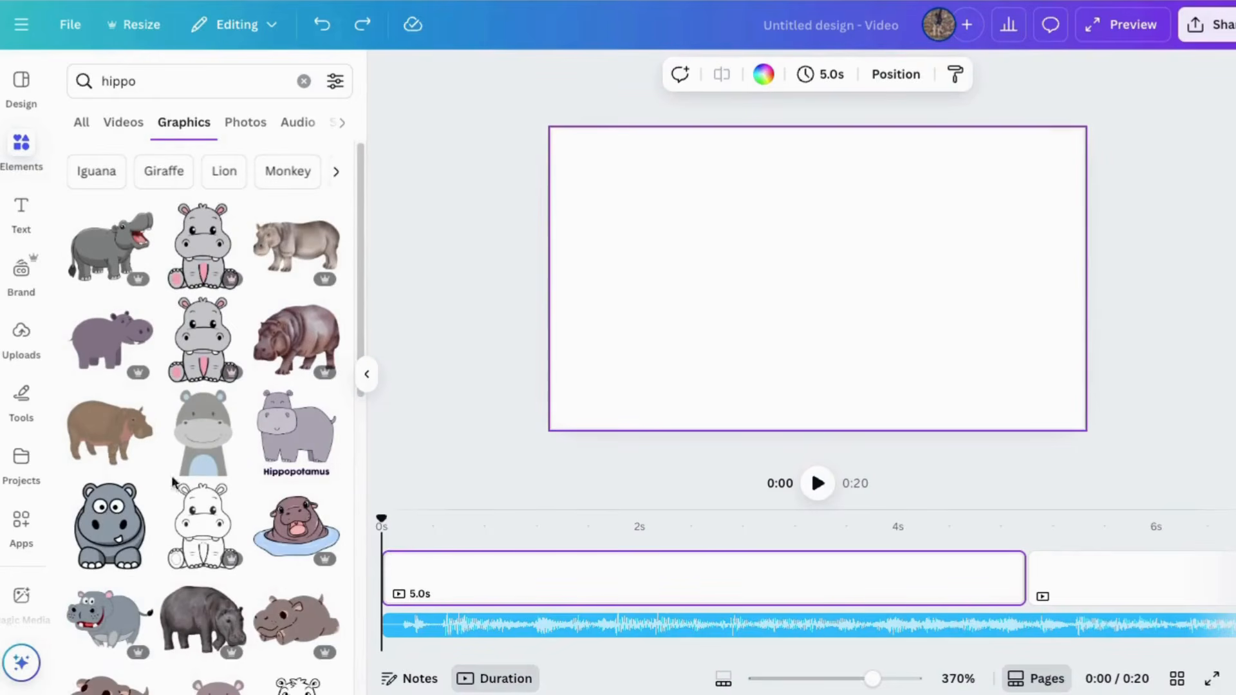
pyautogui.click(238, 128)
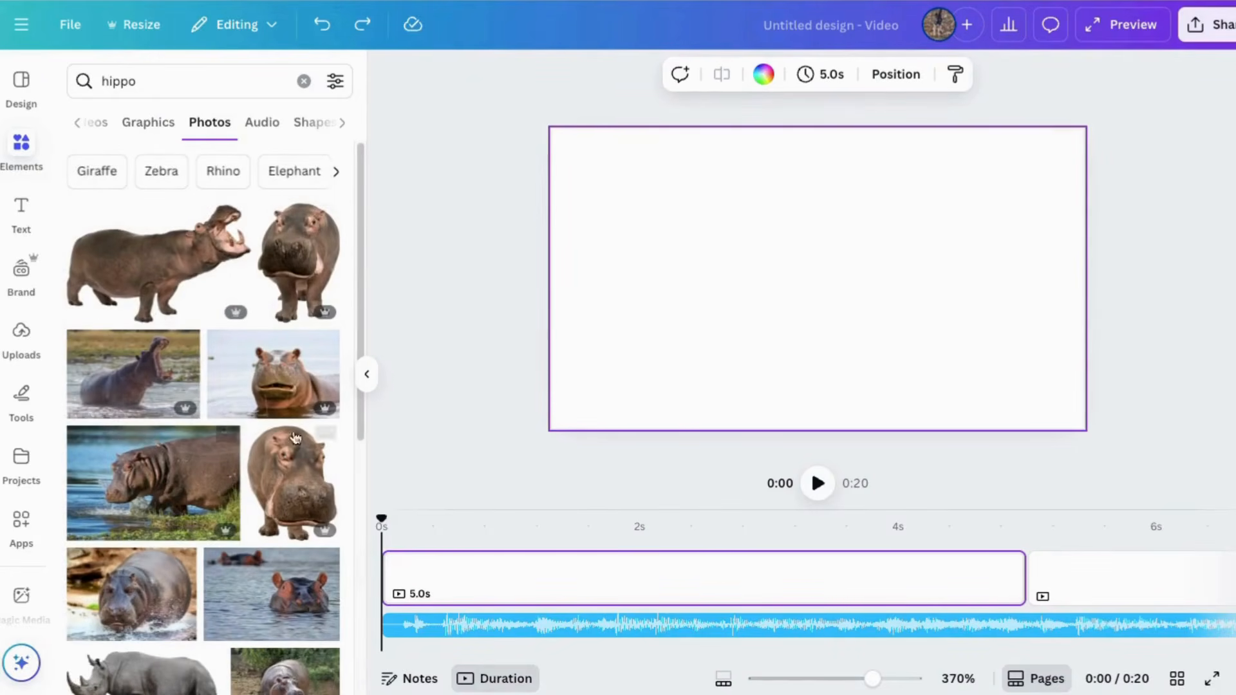
# Step: Add the 9-second hippo video to the first page and delete it from the page
pyautogui.click(95, 122)
pyautogui.click(133, 404)
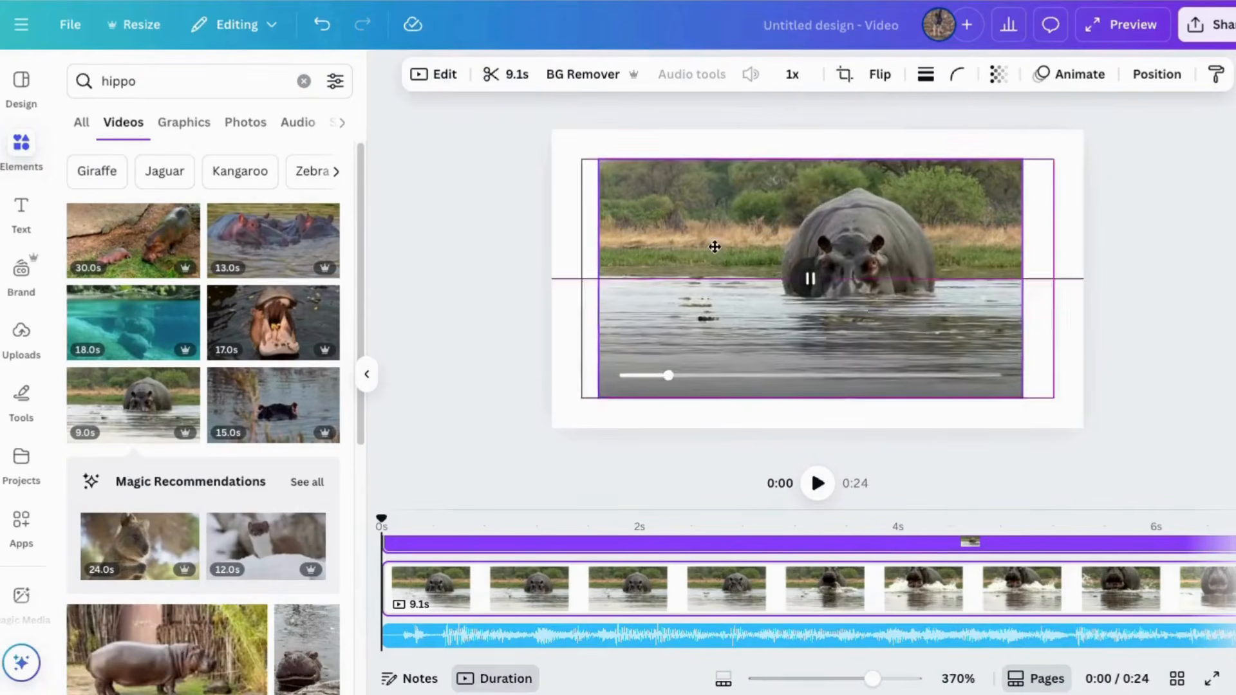
pyautogui.press('Delete')
# Step: Browse the default text styles and the ready-made font combinations
pyautogui.click(21, 211)
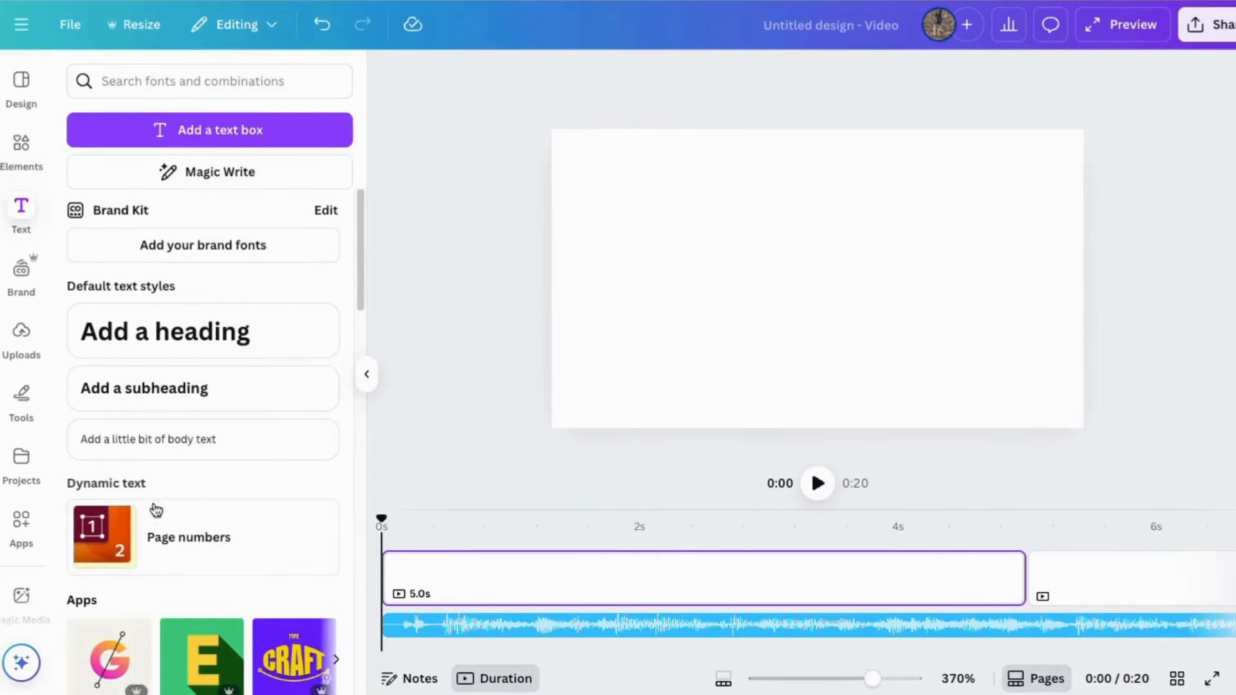
pyautogui.scroll(-5, 183, 351)
pyautogui.scroll(-12, 231, 583)
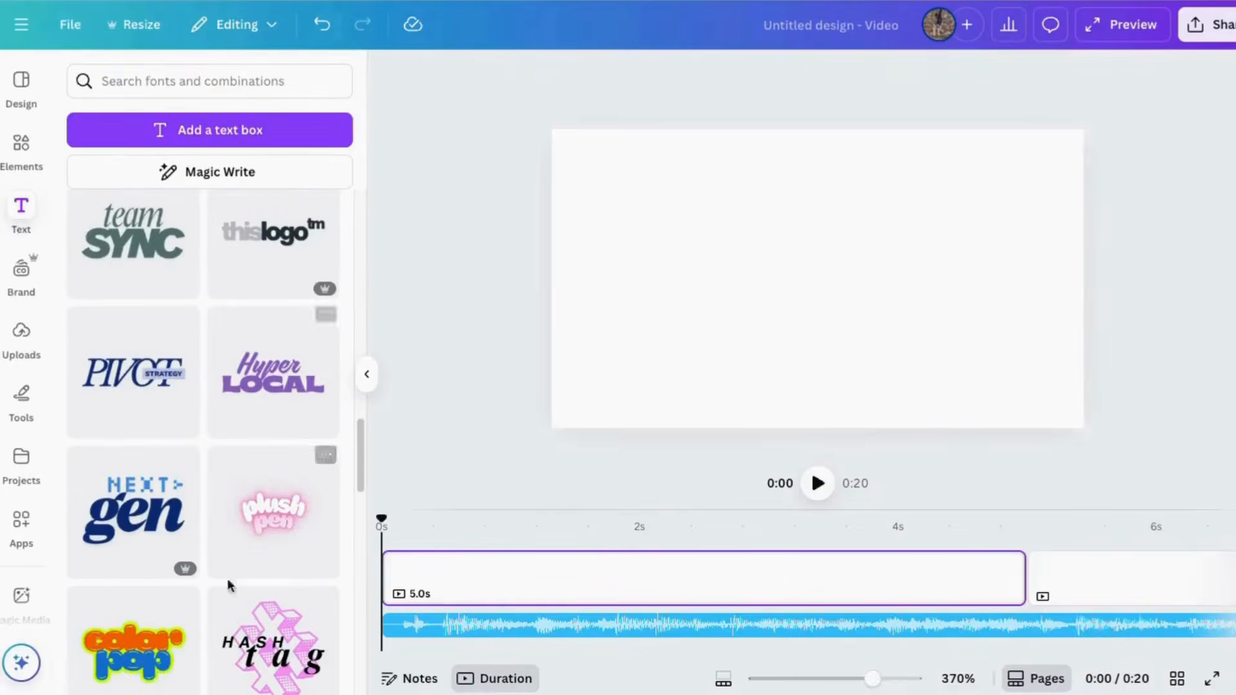
pyautogui.click(317, 363)
pyautogui.click(887, 189)
pyautogui.scroll(10, 221, 427)
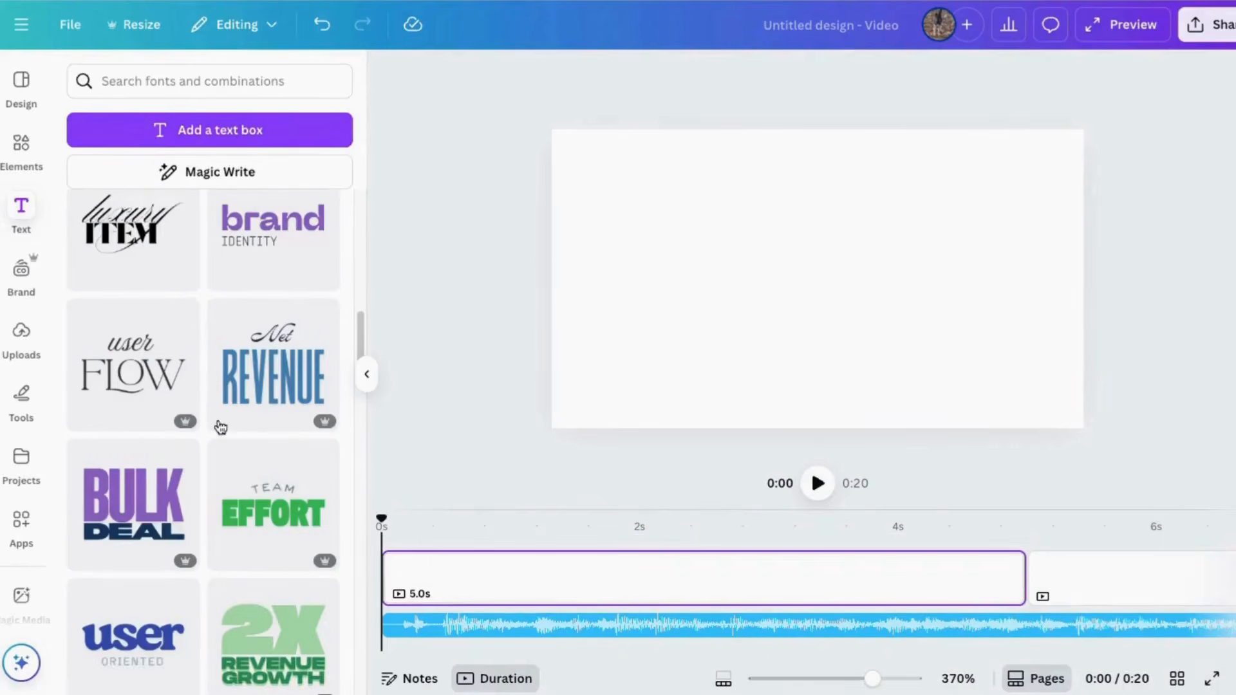
# Step: Add the BULK DEAL font combination to the first page and delete both of its text parts
pyautogui.click(153, 499)
pyautogui.doubleClick(807, 268)
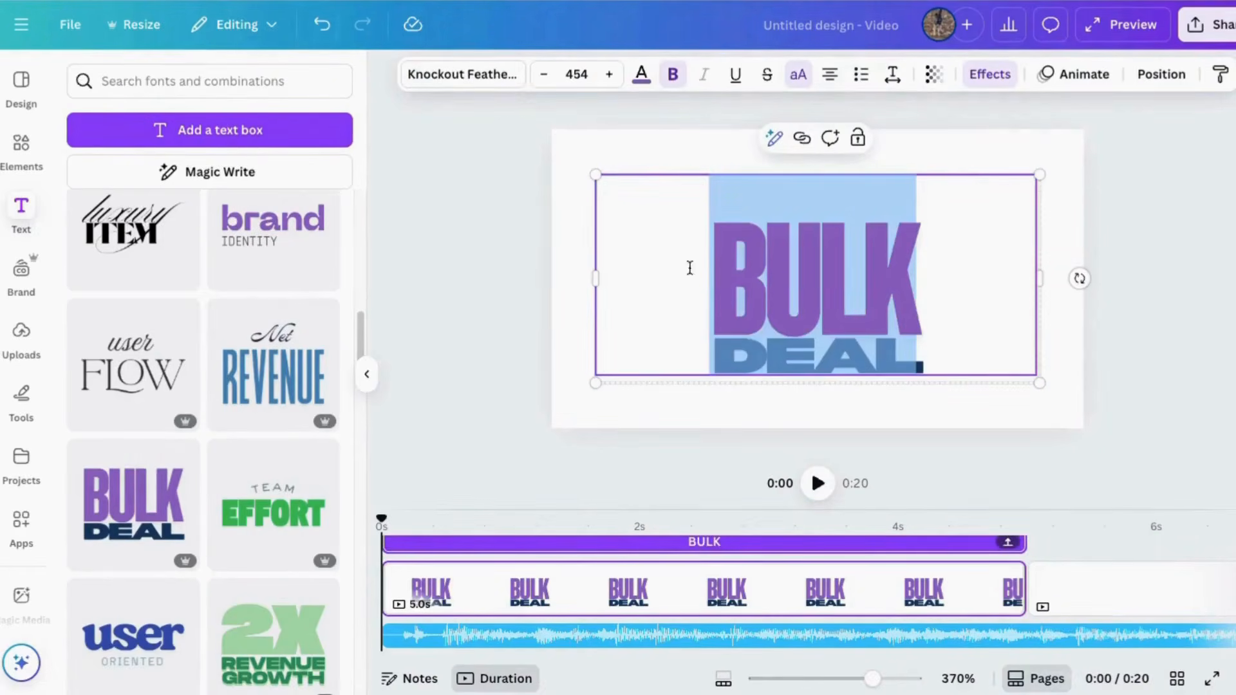
pyautogui.click(508, 222)
pyautogui.scroll(10, 214, 226)
pyautogui.click(798, 177)
pyautogui.click(835, 143)
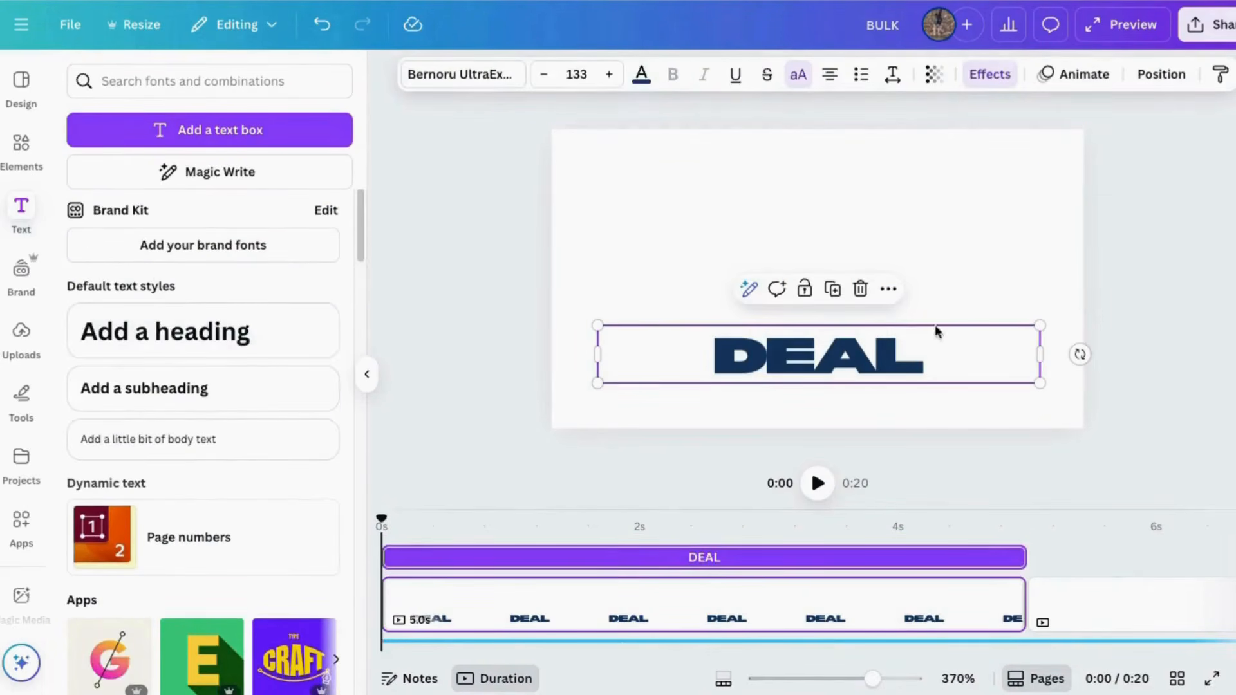
pyautogui.click(861, 288)
# Step: Add a subheading reading "Hippo video" to the first page and enlarge it to about size 144
pyautogui.click(145, 388)
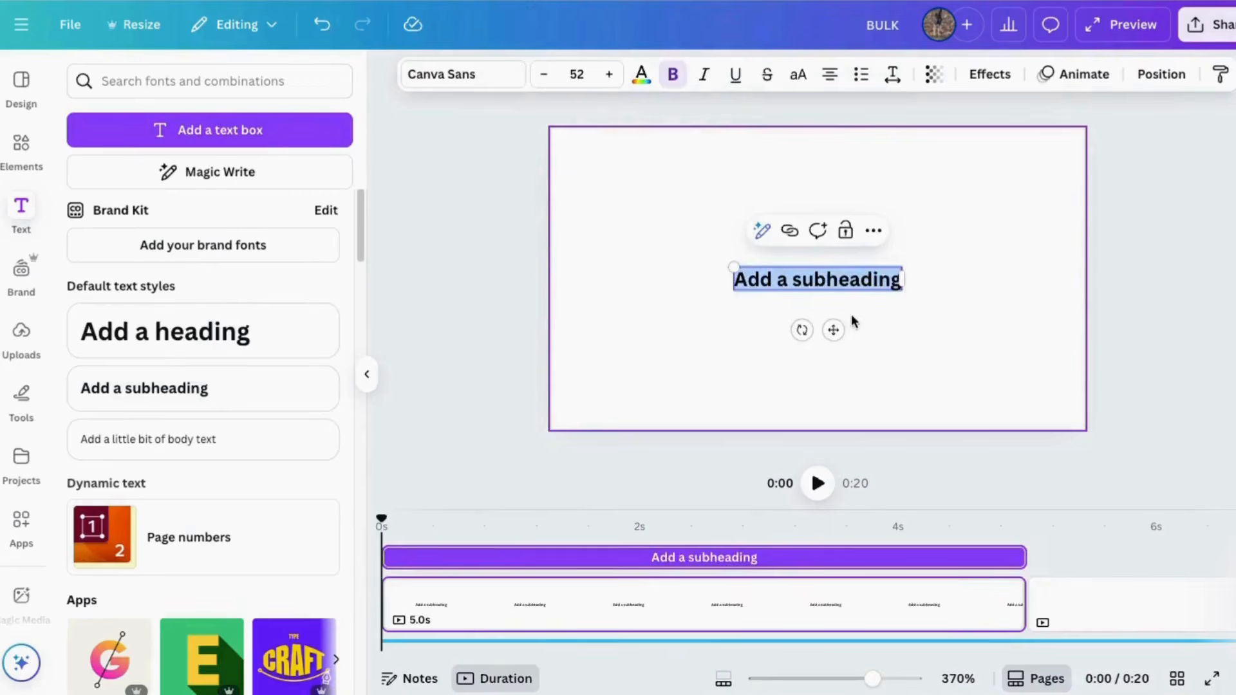
pyautogui.write('Hippo video')
pyautogui.moveTo(760, 267); pyautogui.dragTo(558, 226)
# Step: Try the Anton, Bangers and Magnolia Script fonts on the Hippo video text
pyautogui.click(461, 74)
pyautogui.scroll(-3, 206, 551)
pyautogui.click(113, 401)
pyautogui.click(119, 504)
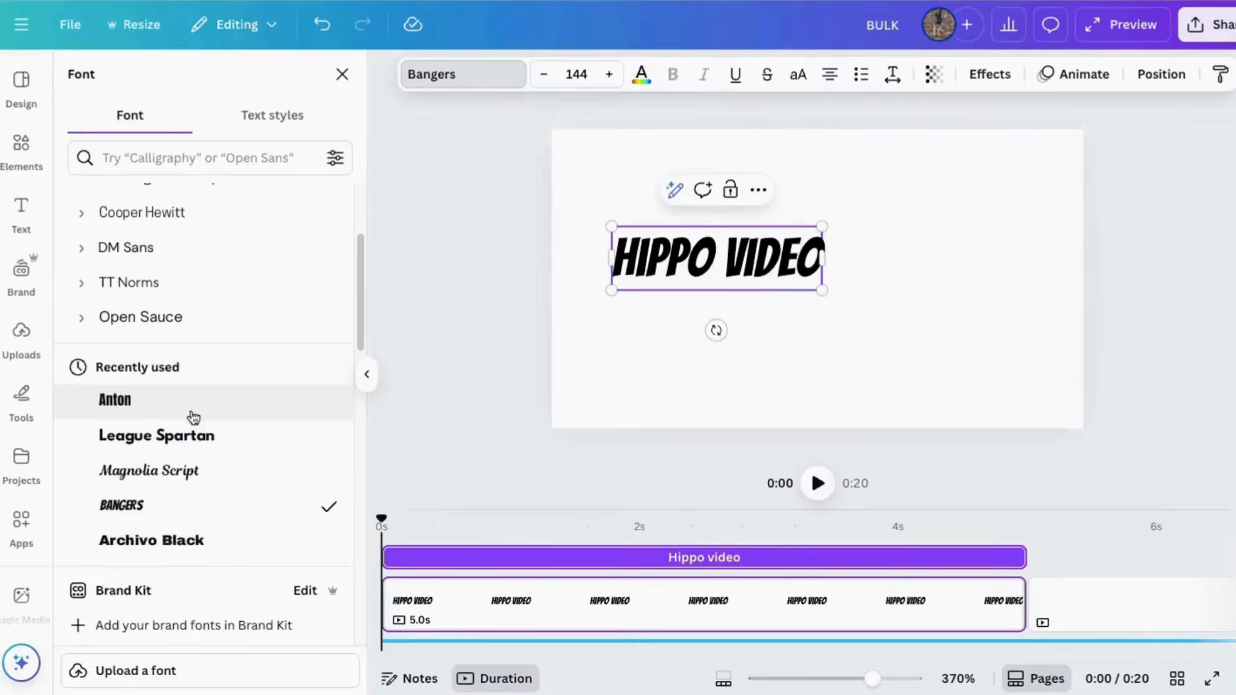
pyautogui.click(128, 469)
pyautogui.scroll(-2, 129, 470)
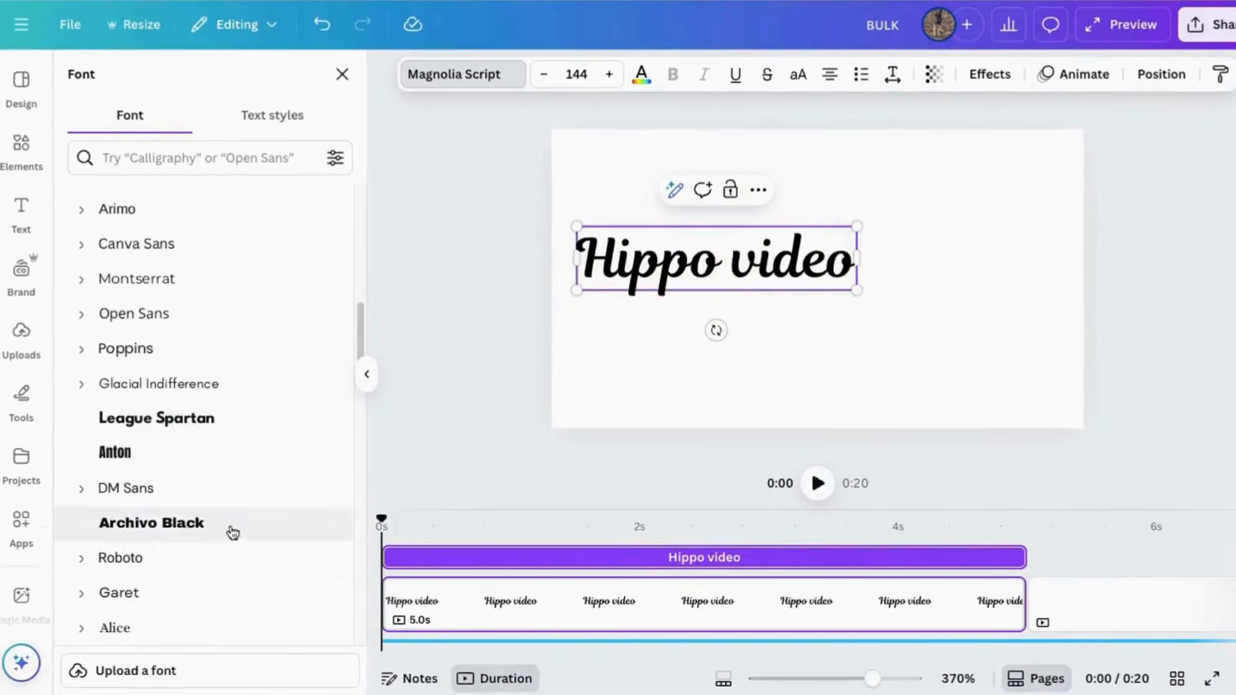
# Step: Set the Hippo video text to the Roboto font at size 145
pyautogui.click(193, 558)
pyautogui.click(608, 74)
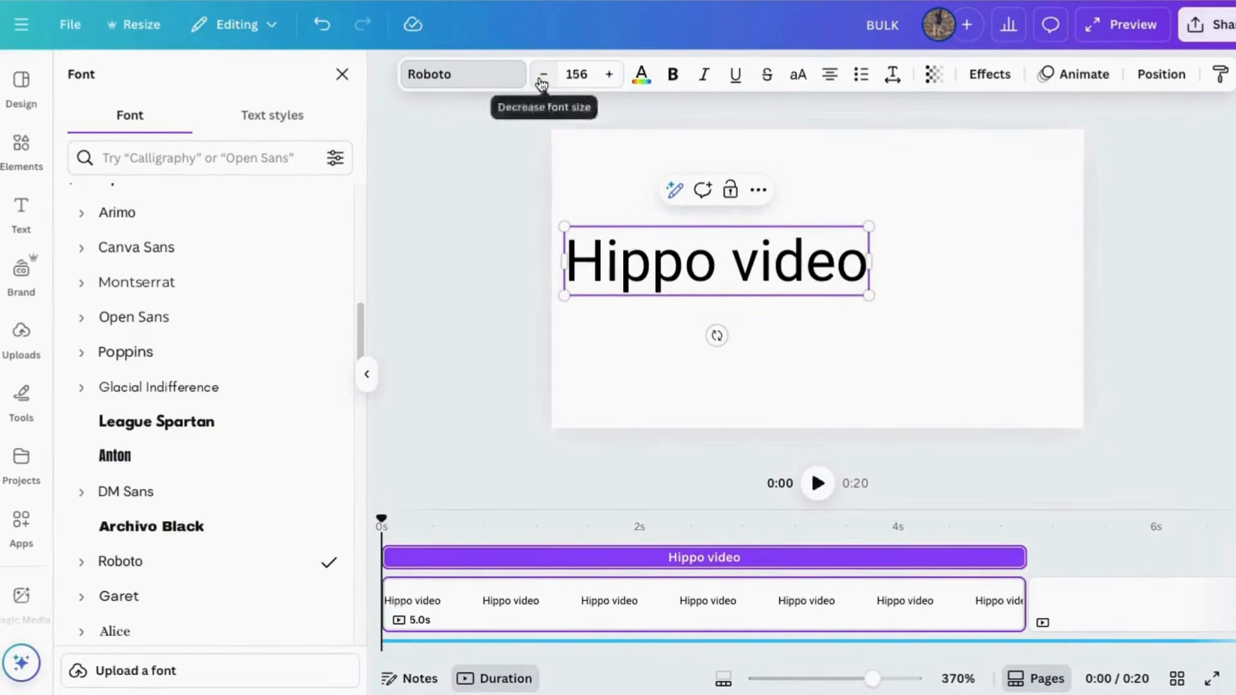
pyautogui.click(542, 82)
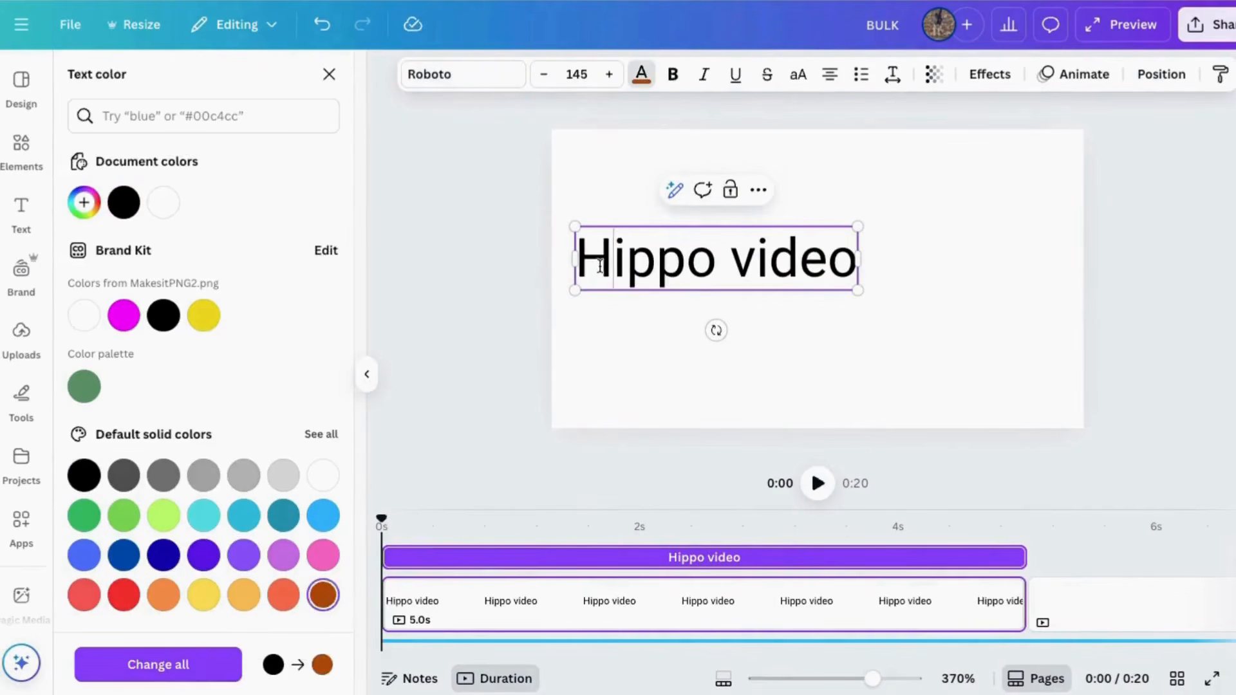
# Step: Try violet and green on the whole Hippo video text and color it red
pyautogui.tripleClick(600, 266)
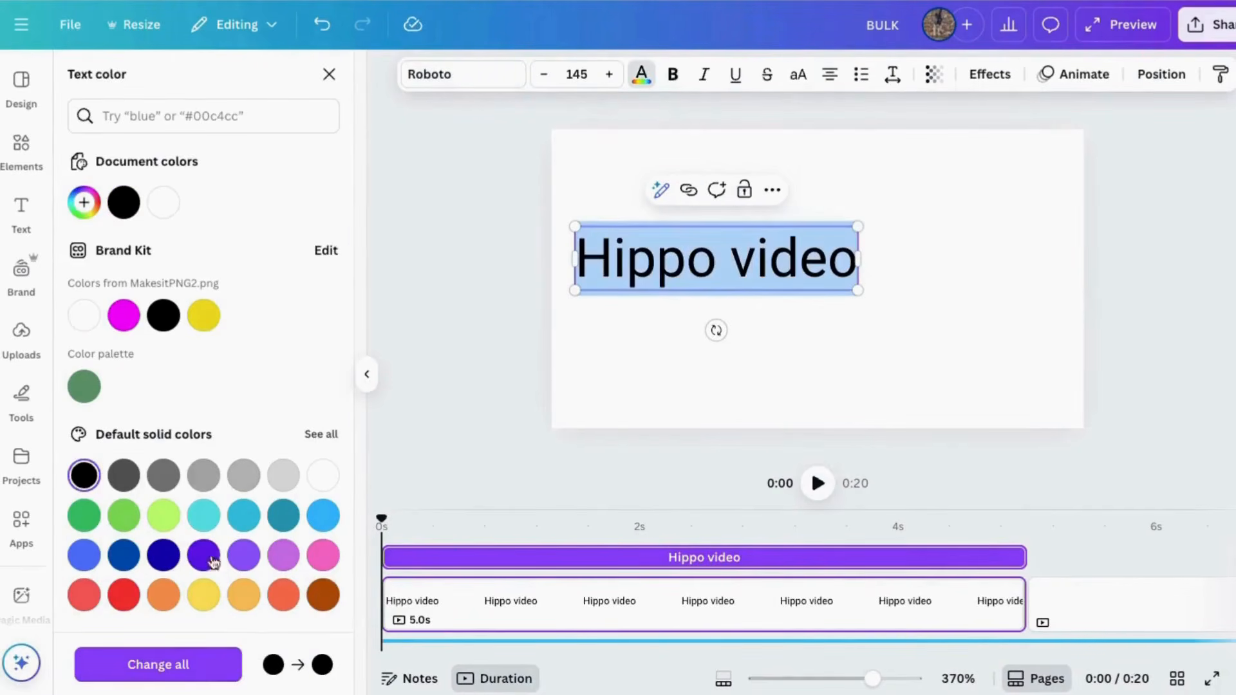
pyautogui.click(203, 554)
pyautogui.click(124, 515)
pyautogui.click(123, 594)
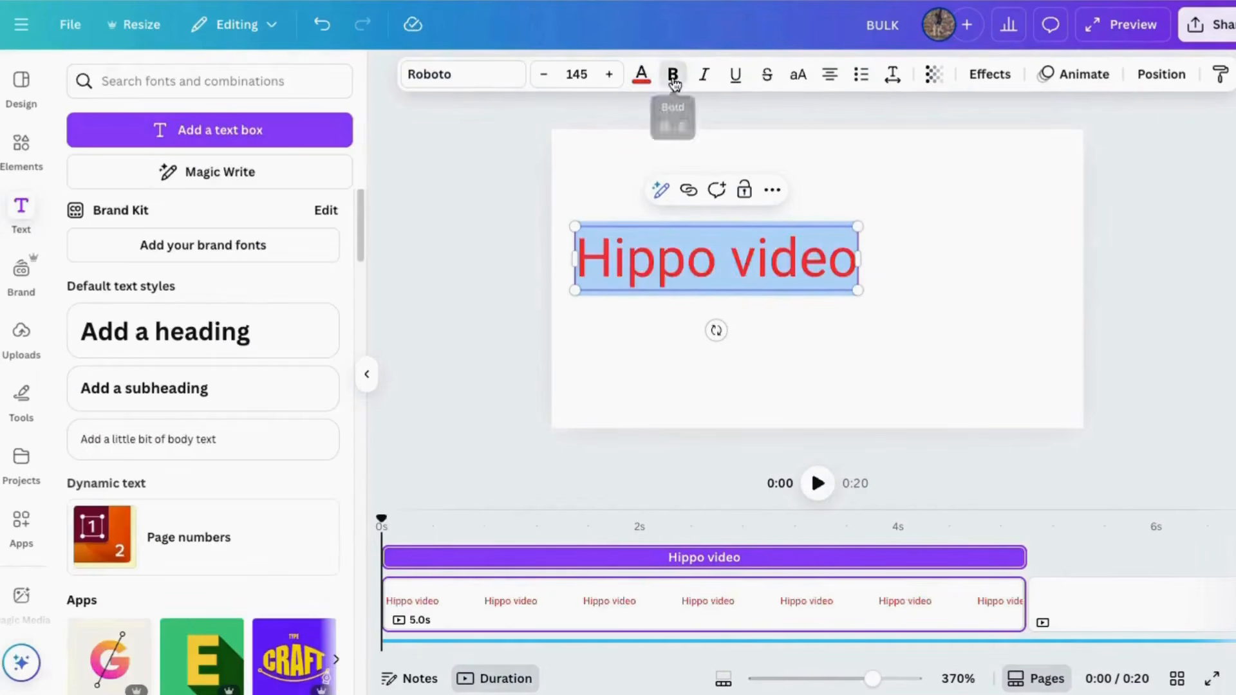
# Step: Make the Hippo video text bold, italic and underlined
pyautogui.click(672, 76)
pyautogui.click(704, 76)
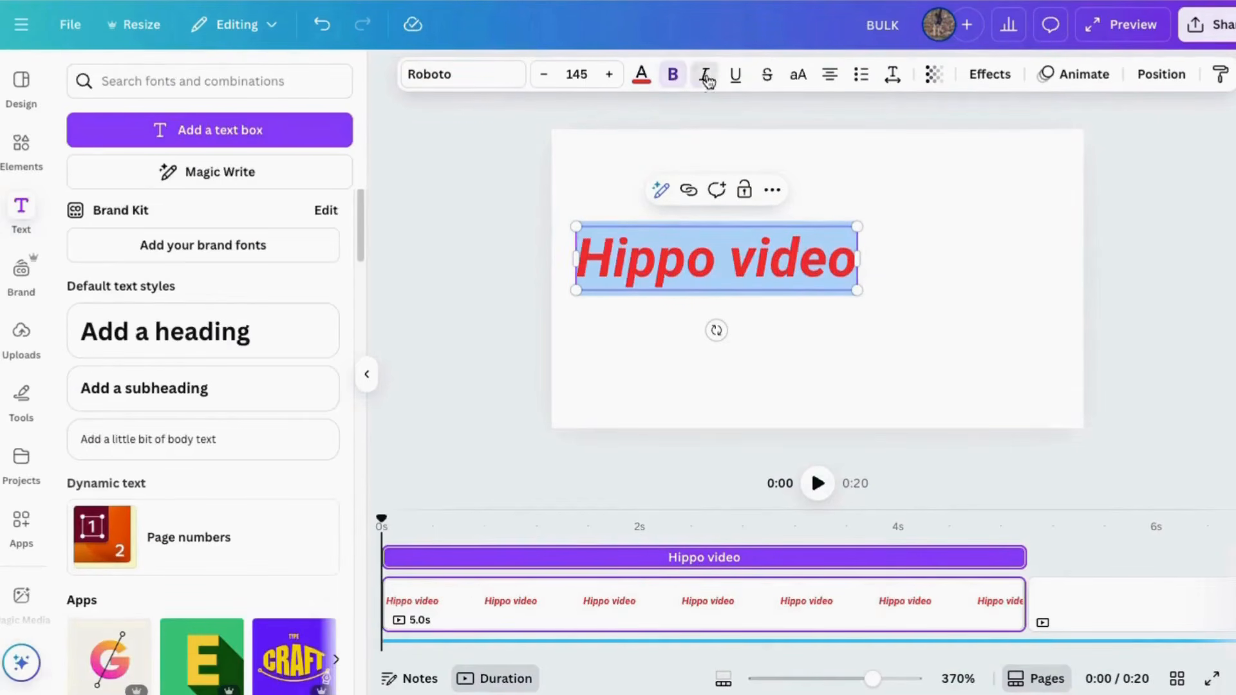
pyautogui.click(735, 78)
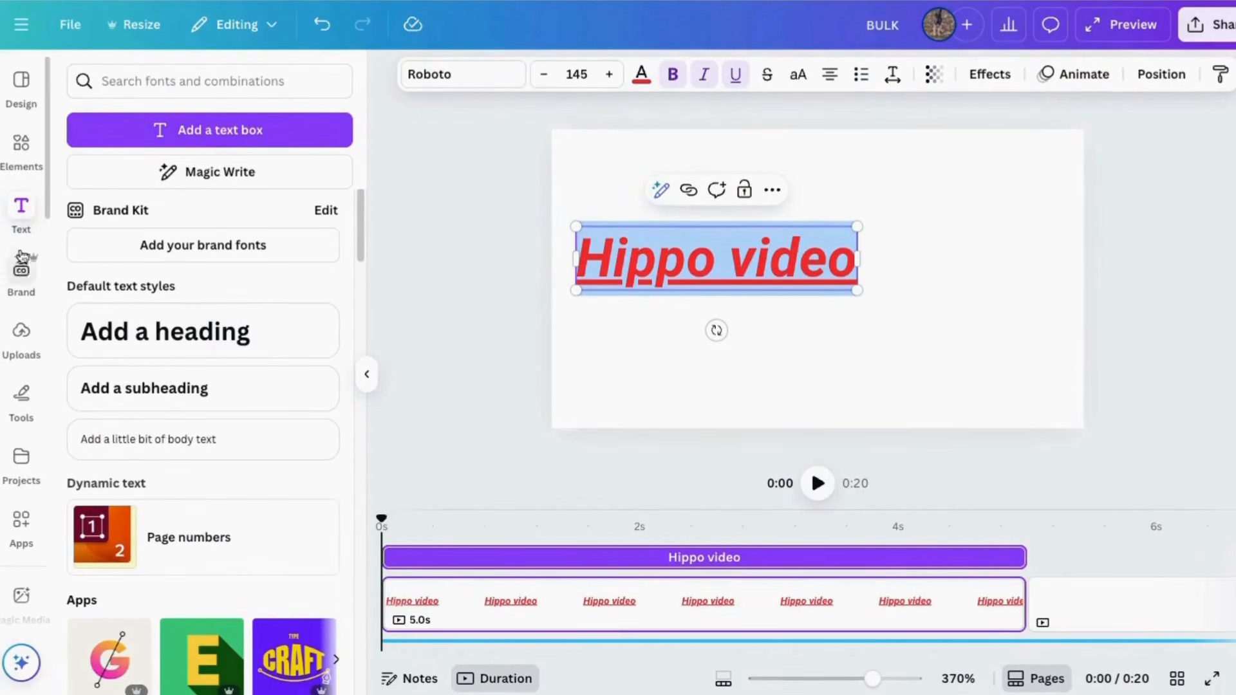
# Step: Look through the uploaded audio, folders, videos and images
pyautogui.click(50, 351)
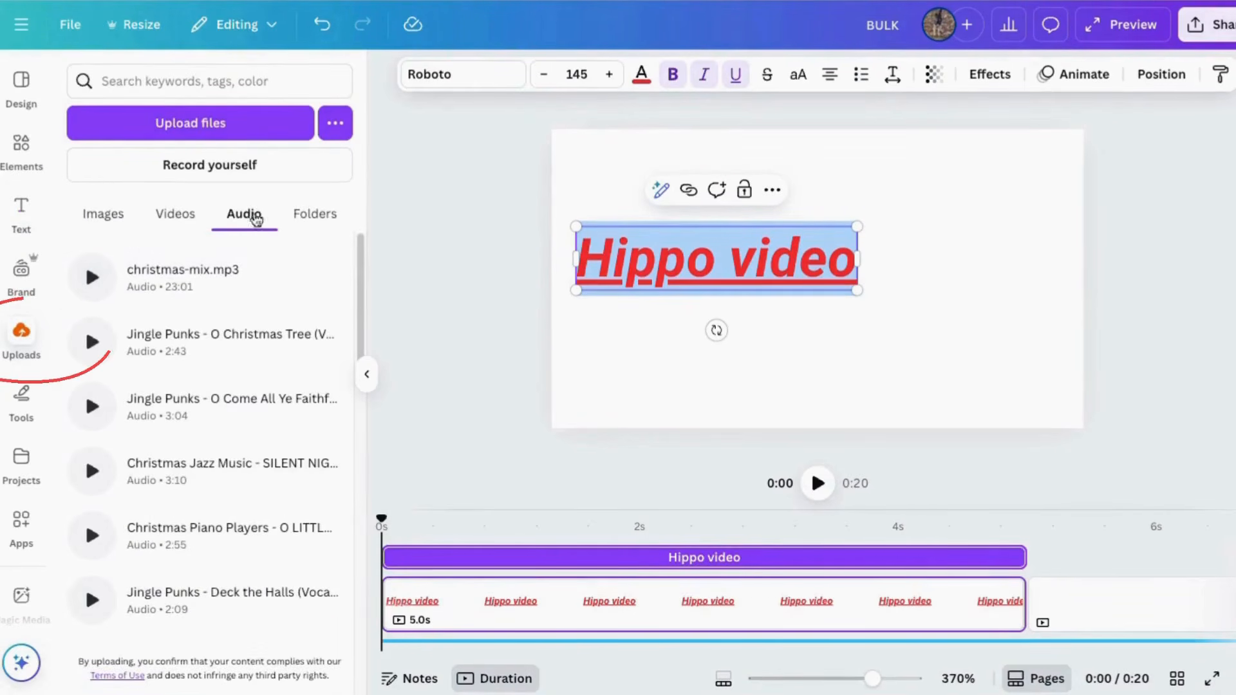
pyautogui.click(312, 214)
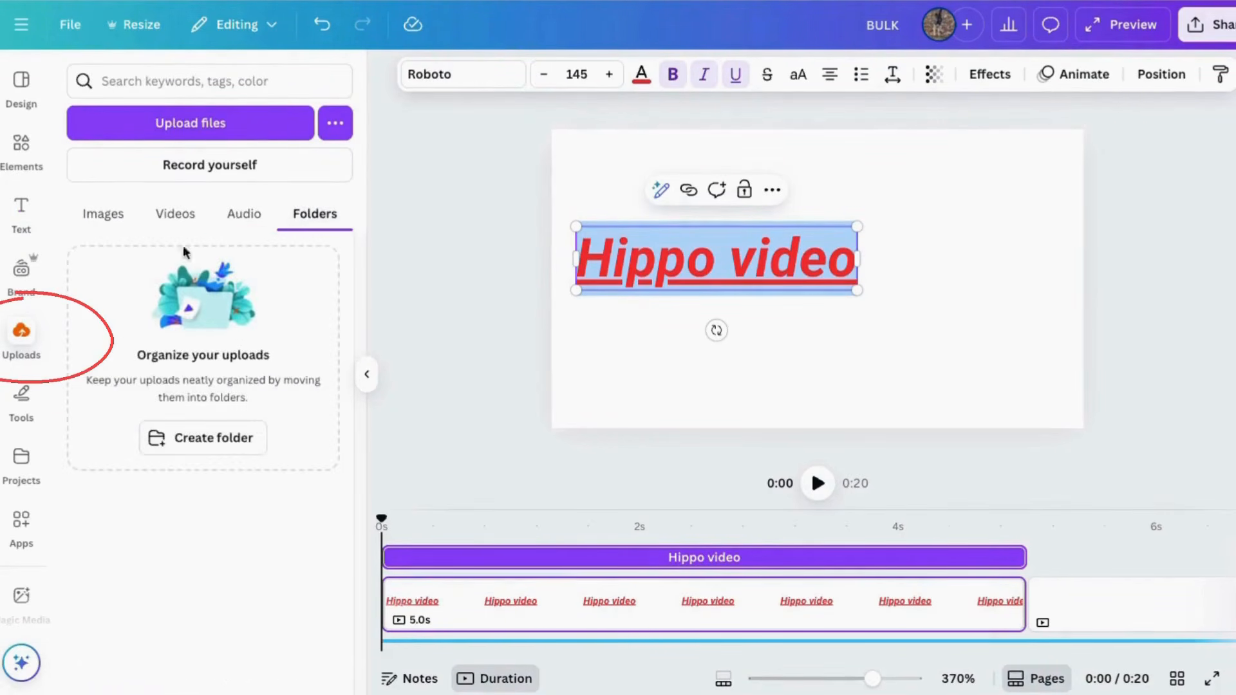
pyautogui.click(169, 219)
pyautogui.click(106, 217)
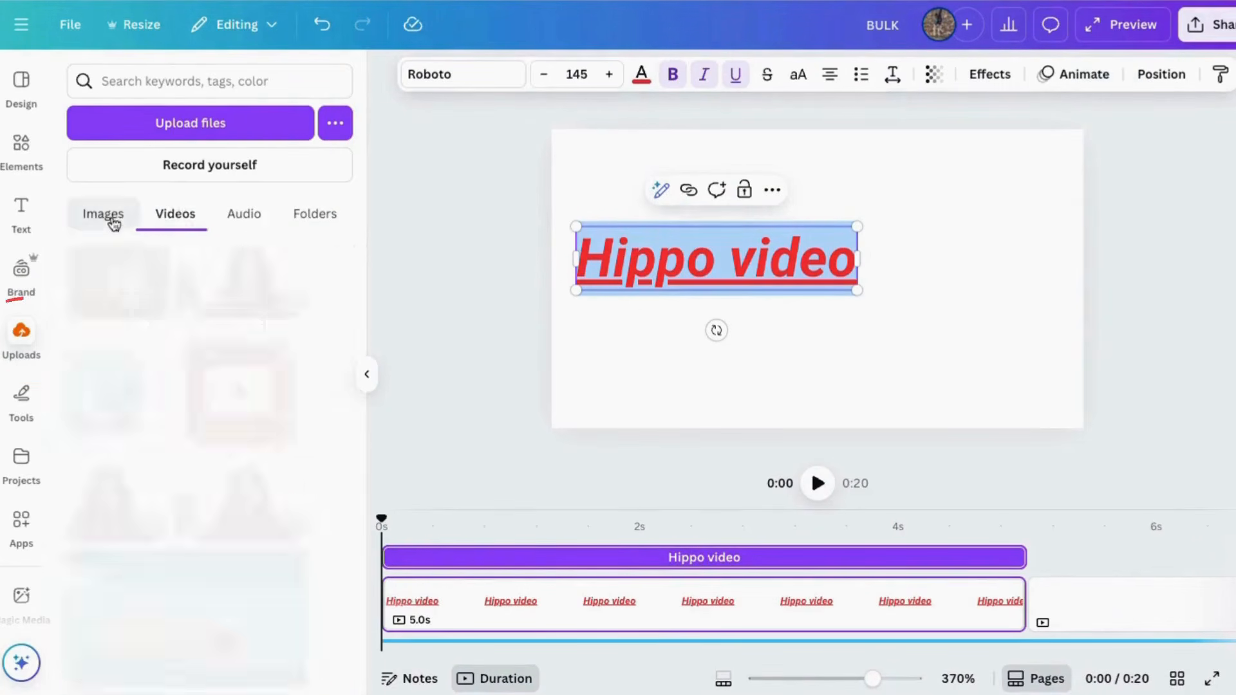
# Step: Look over the hippo video results and the remaining editor tools, from Photos to Animeify
pyautogui.click(21, 150)
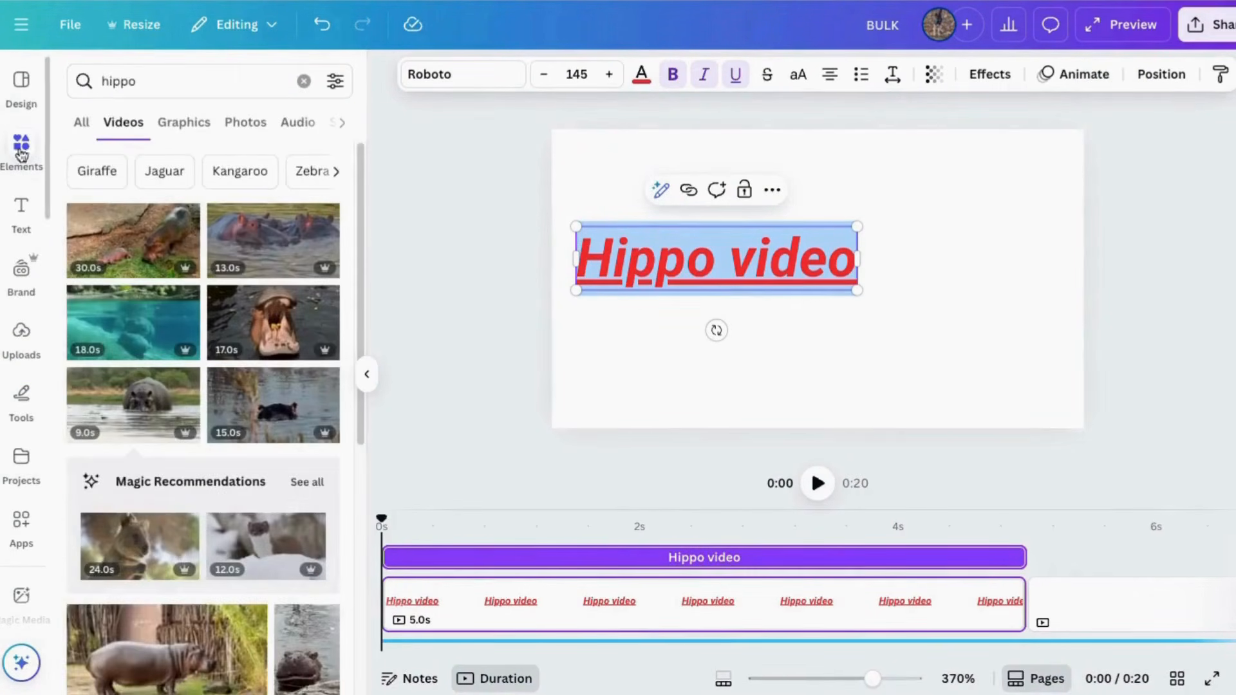
pyautogui.scroll(-5, 21, 340)
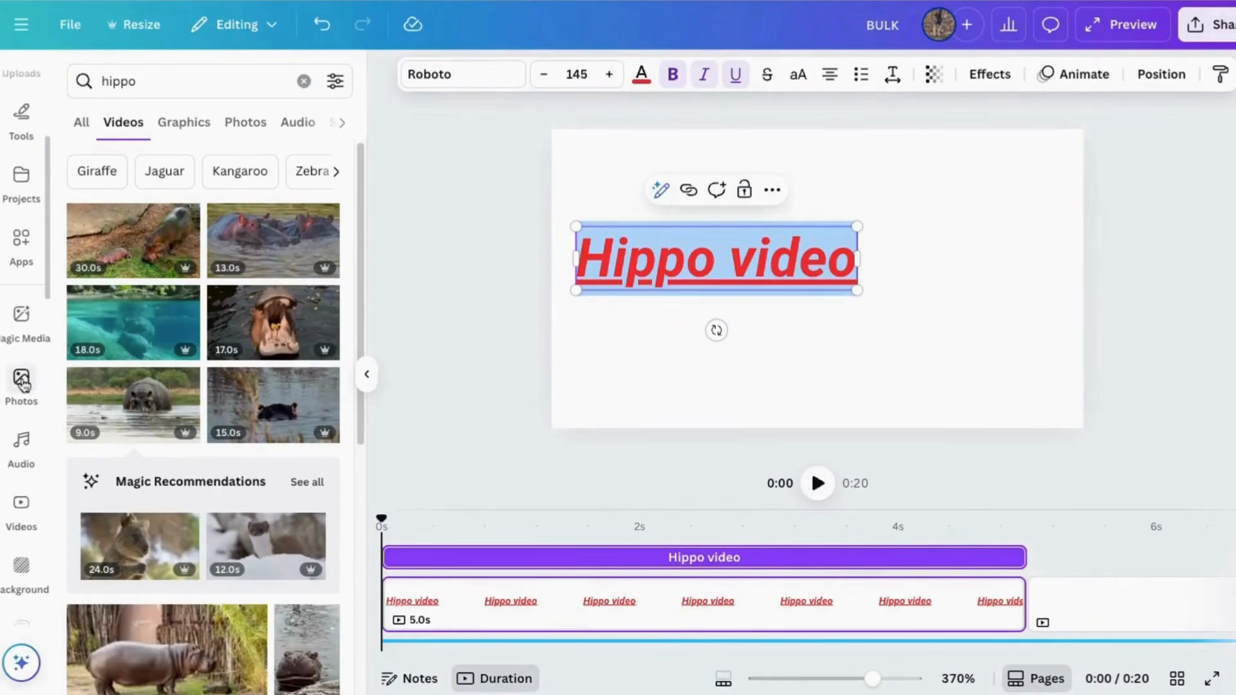
pyautogui.scroll(-5, 41, 536)
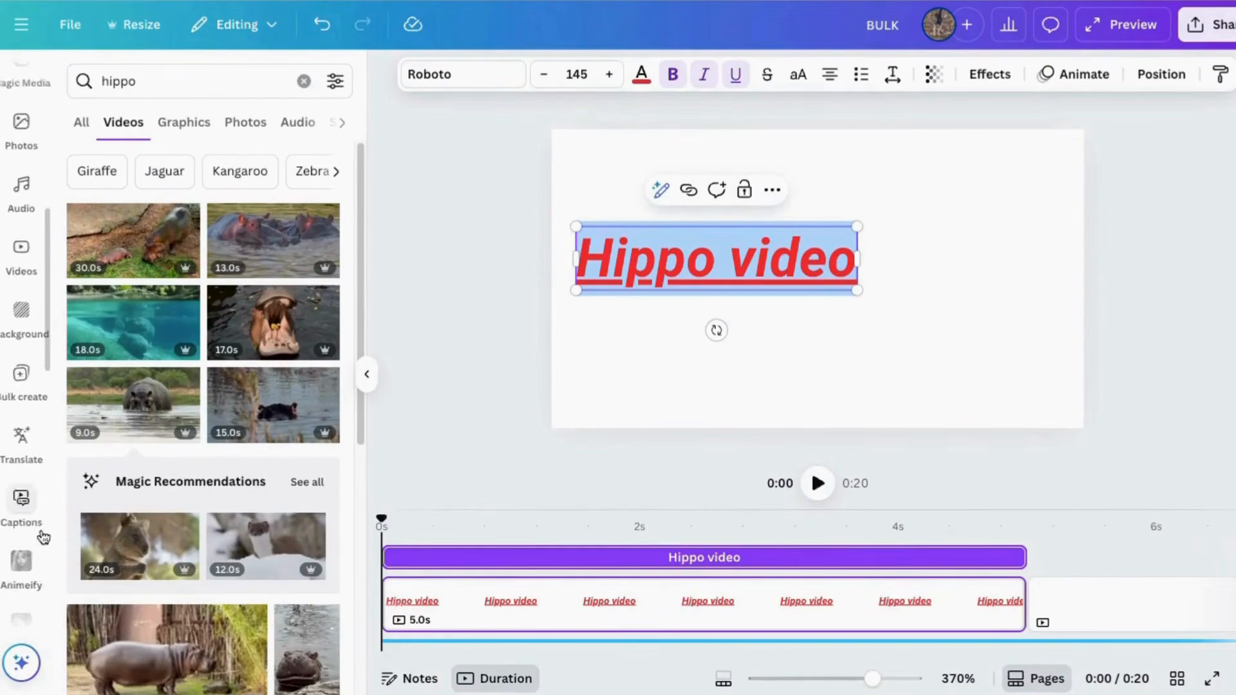
pyautogui.scroll(10, 36, 538)
# Step: Delete the Hippo video text from the first page
pyautogui.click(807, 209)
pyautogui.click(799, 244)
pyautogui.press('Delete')
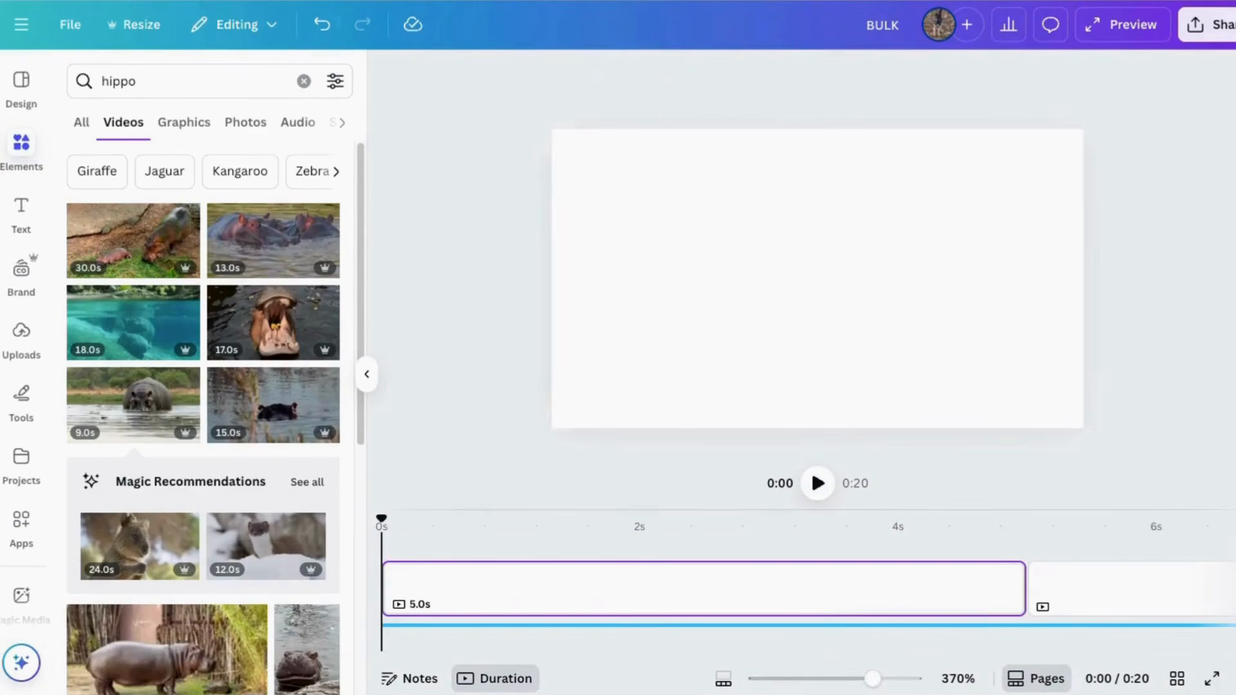
# Step: Upload the penguin story video clips from the Downloads folder to the uploaded videos
pyautogui.click(22, 335)
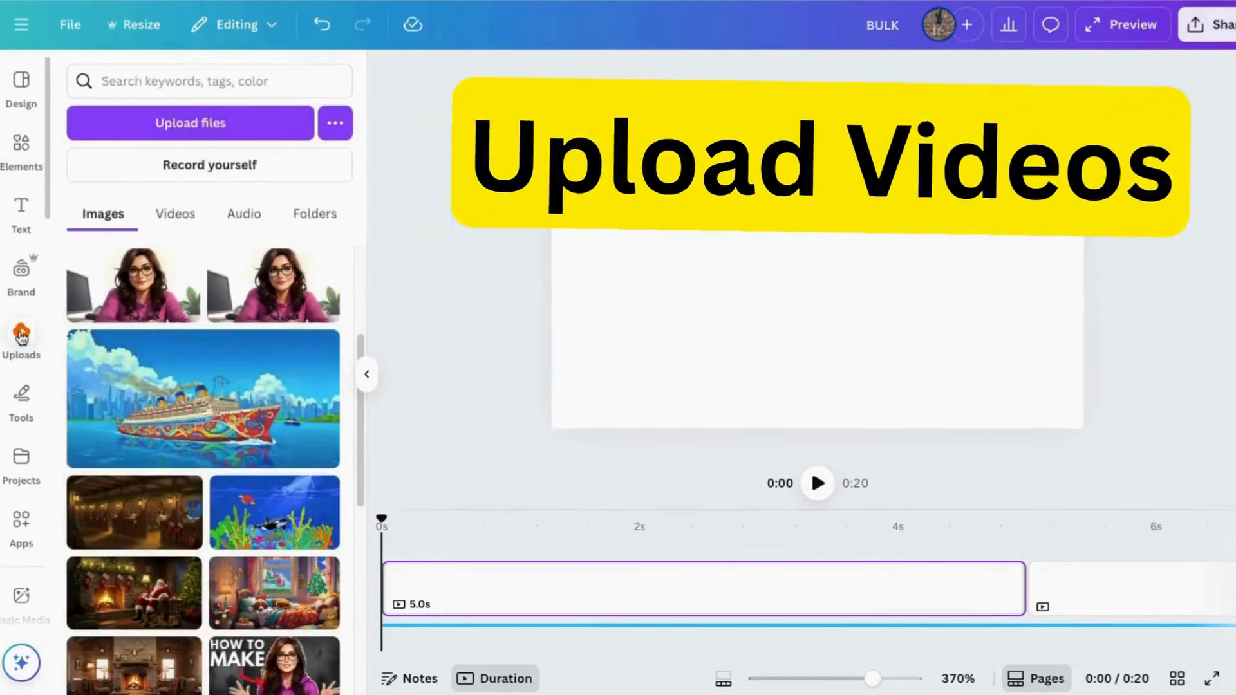
pyautogui.click(175, 214)
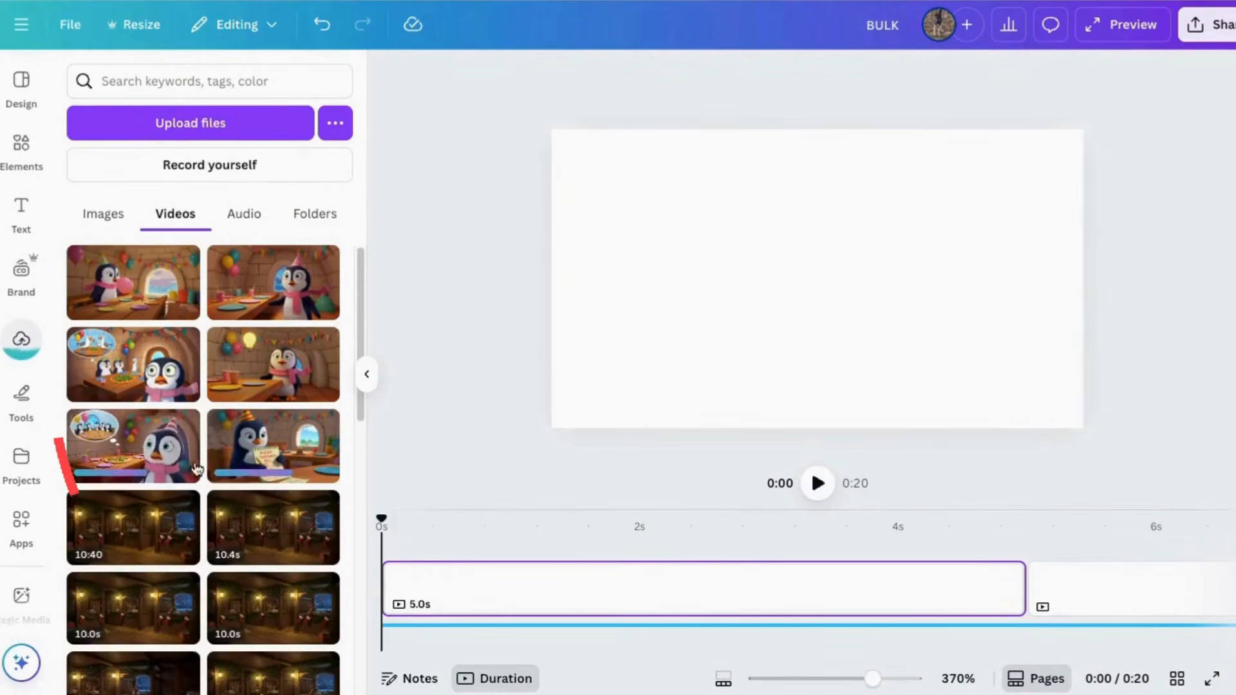
pyautogui.click(177, 122)
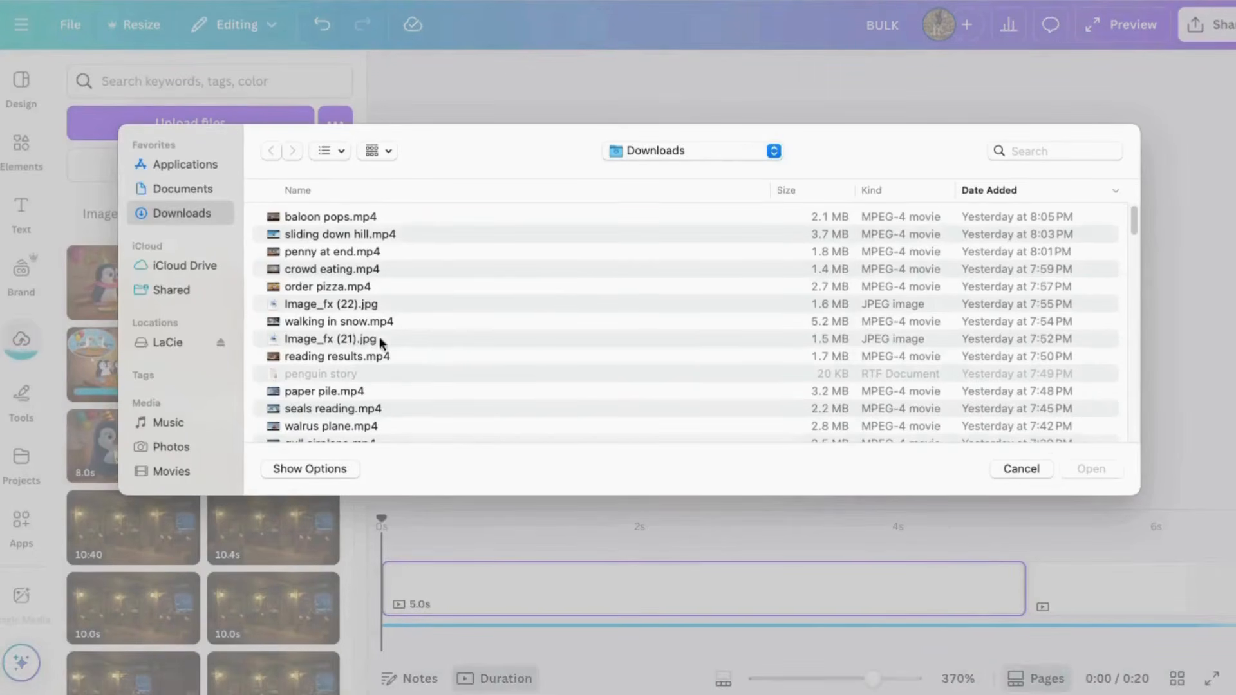
pyautogui.click(1022, 469)
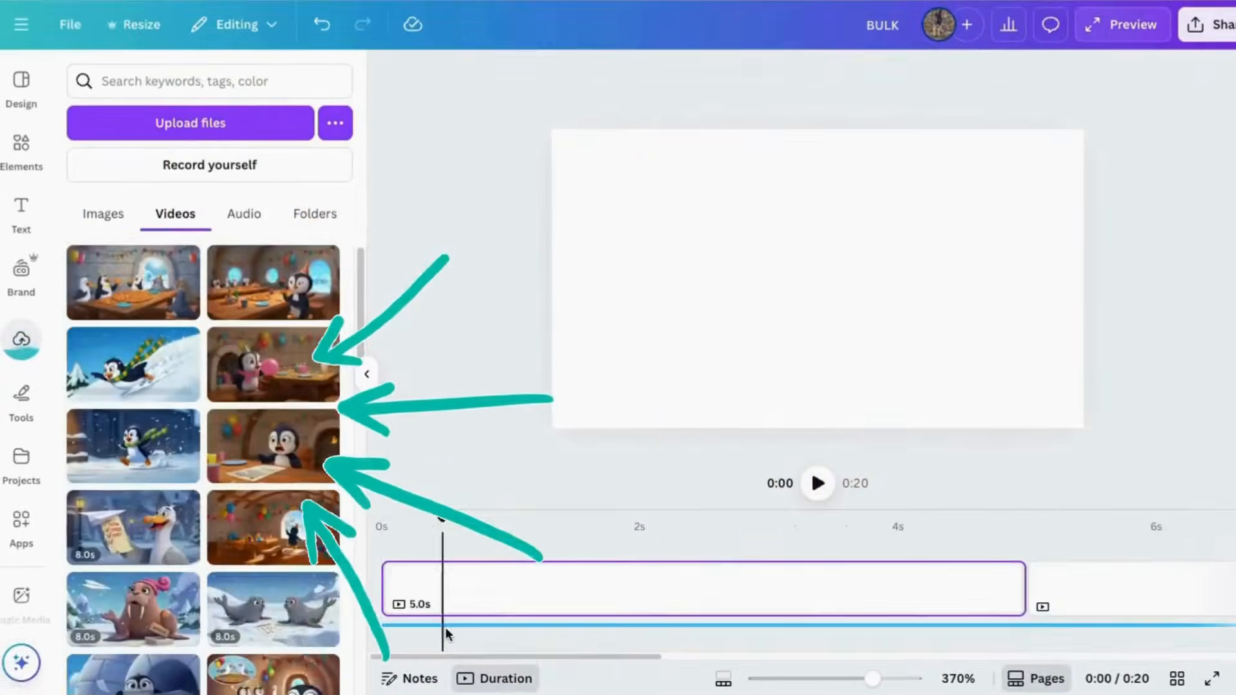
# Step: Add the uploaded clip of the penguin with the pink balloon and party table to the first page
pyautogui.click(445, 627)
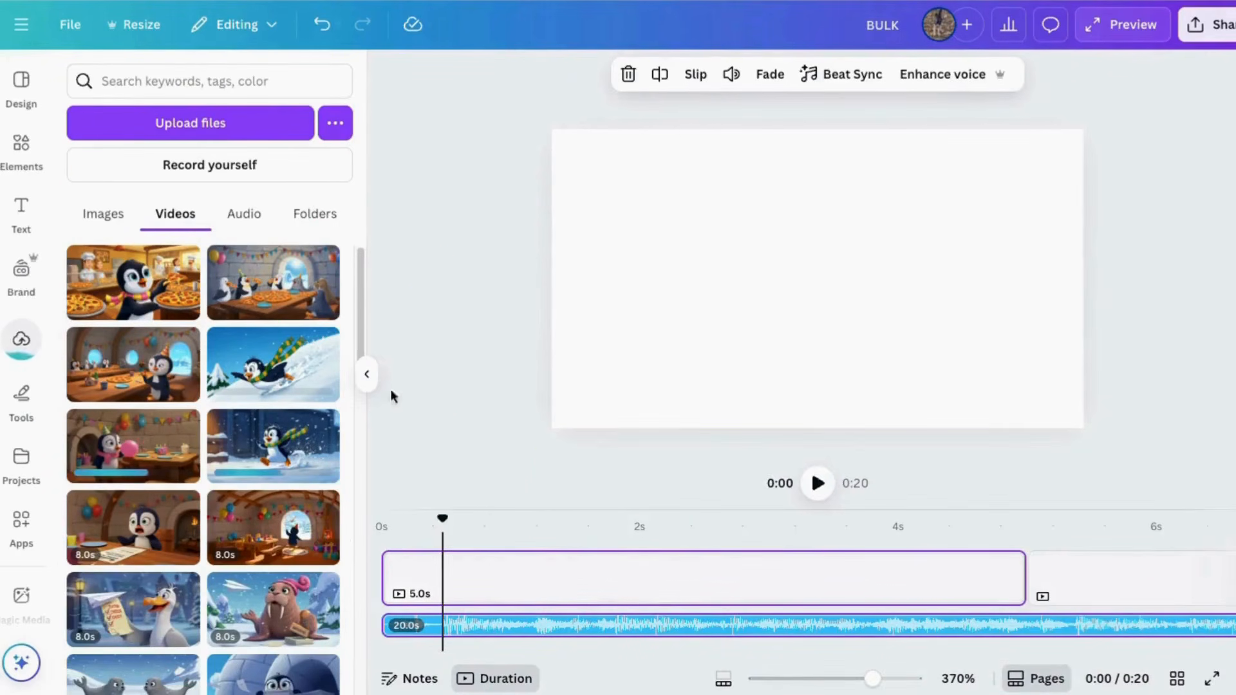
pyautogui.click(415, 432)
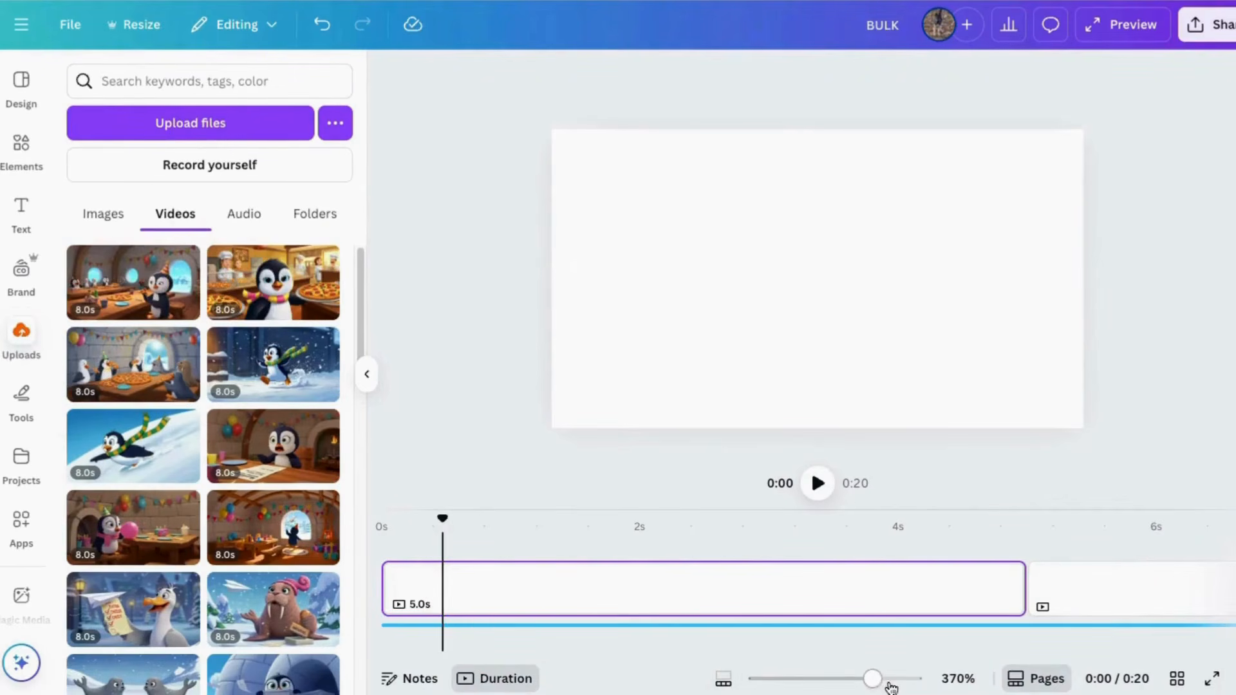
pyautogui.moveTo(872, 678); pyautogui.dragTo(772, 687)
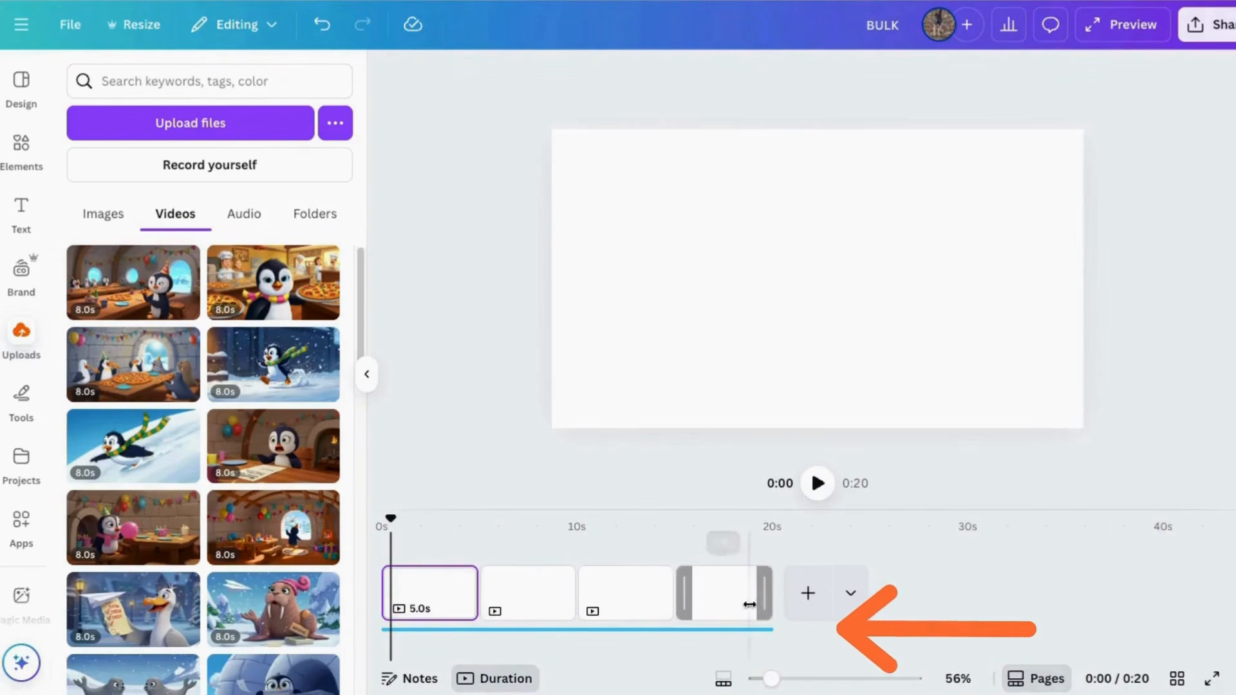
pyautogui.scroll(-5, 248, 529)
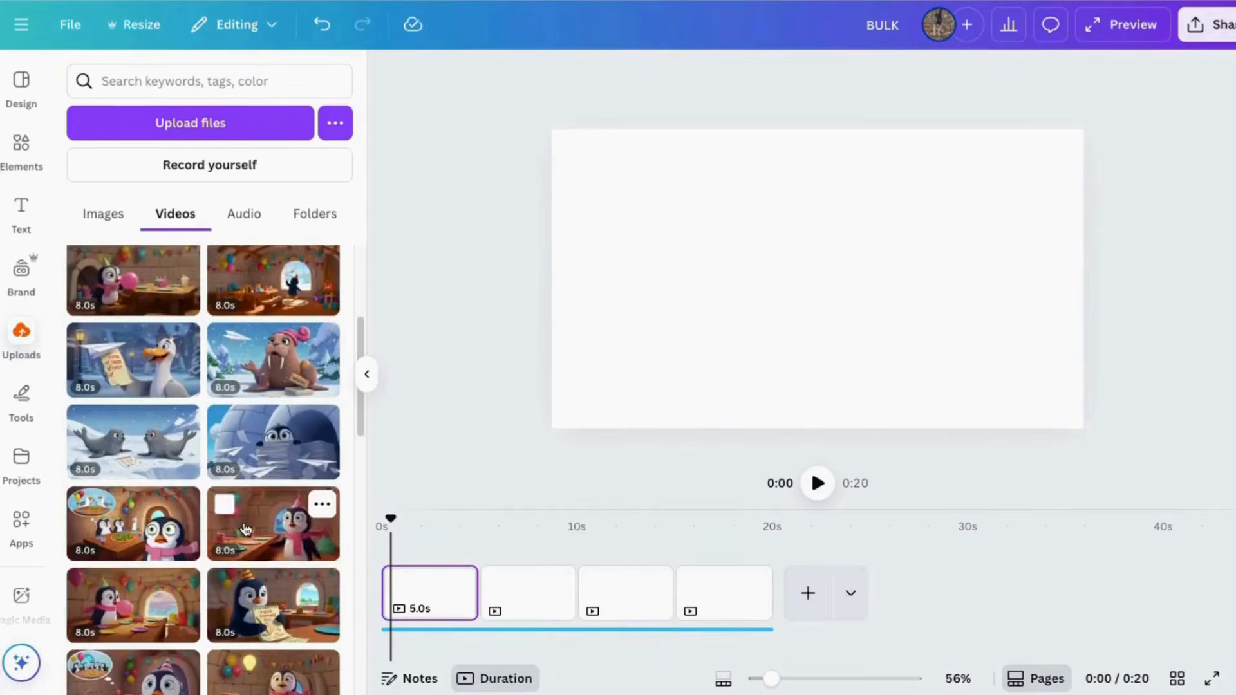
pyautogui.scroll(-3, 246, 529)
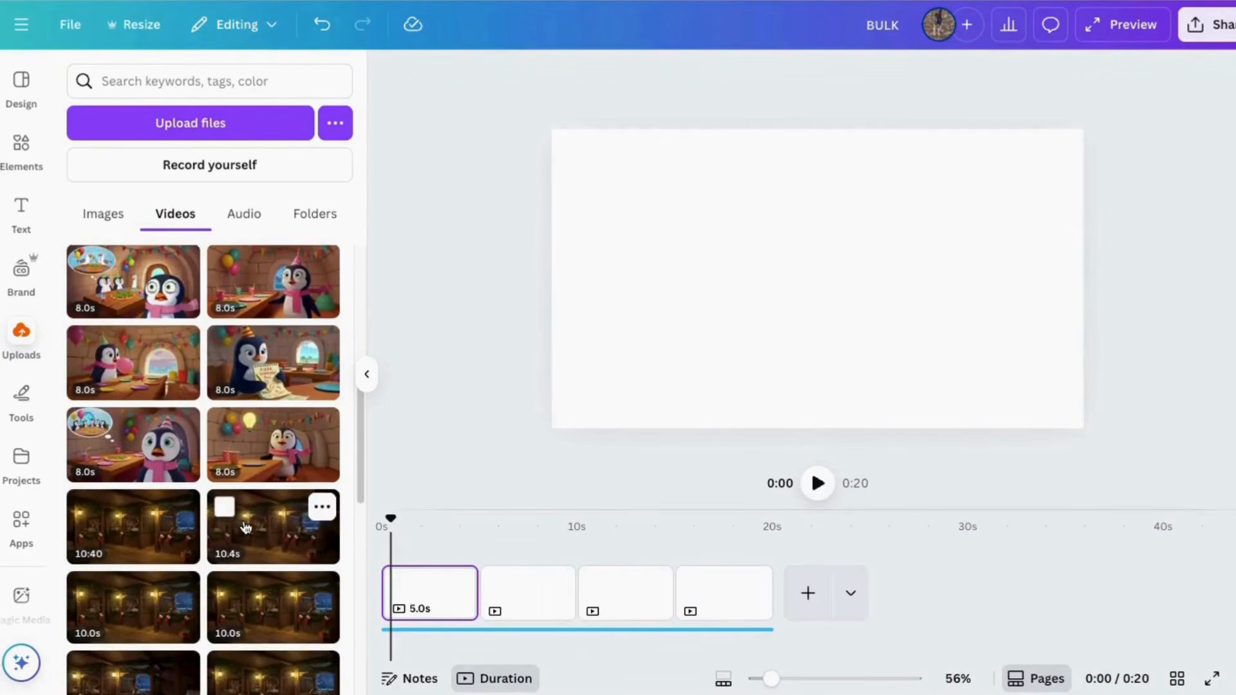
pyautogui.scroll(5, 245, 528)
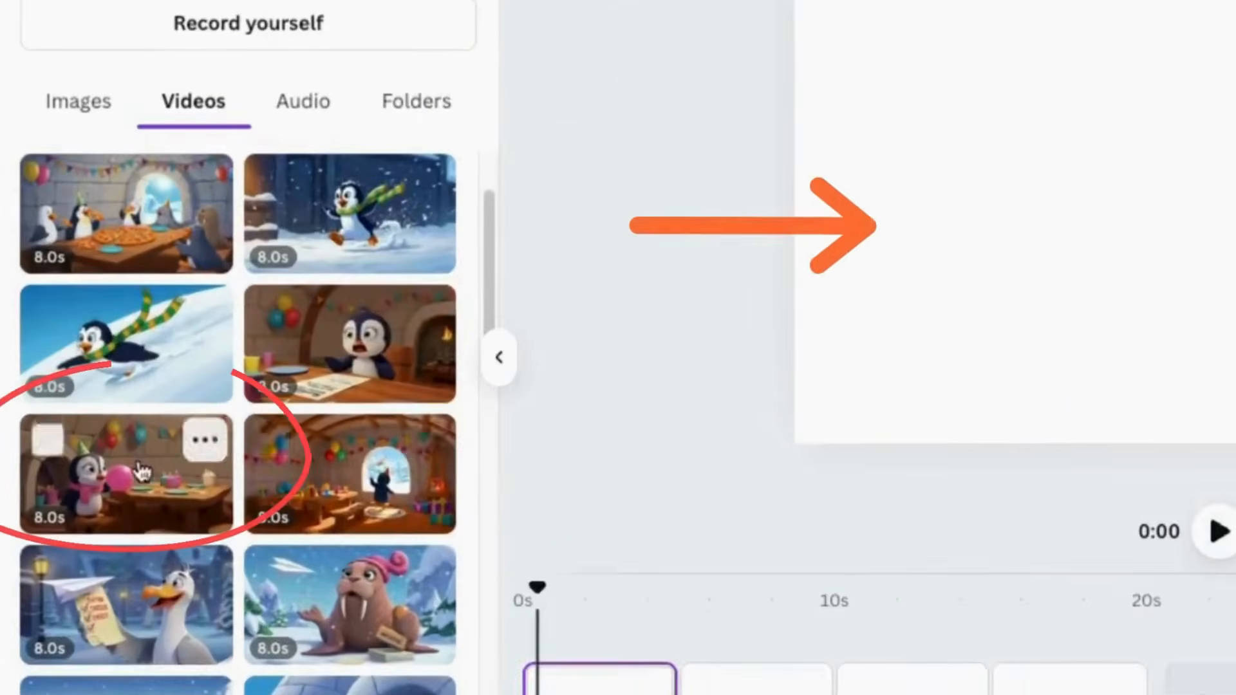
pyautogui.click(137, 447)
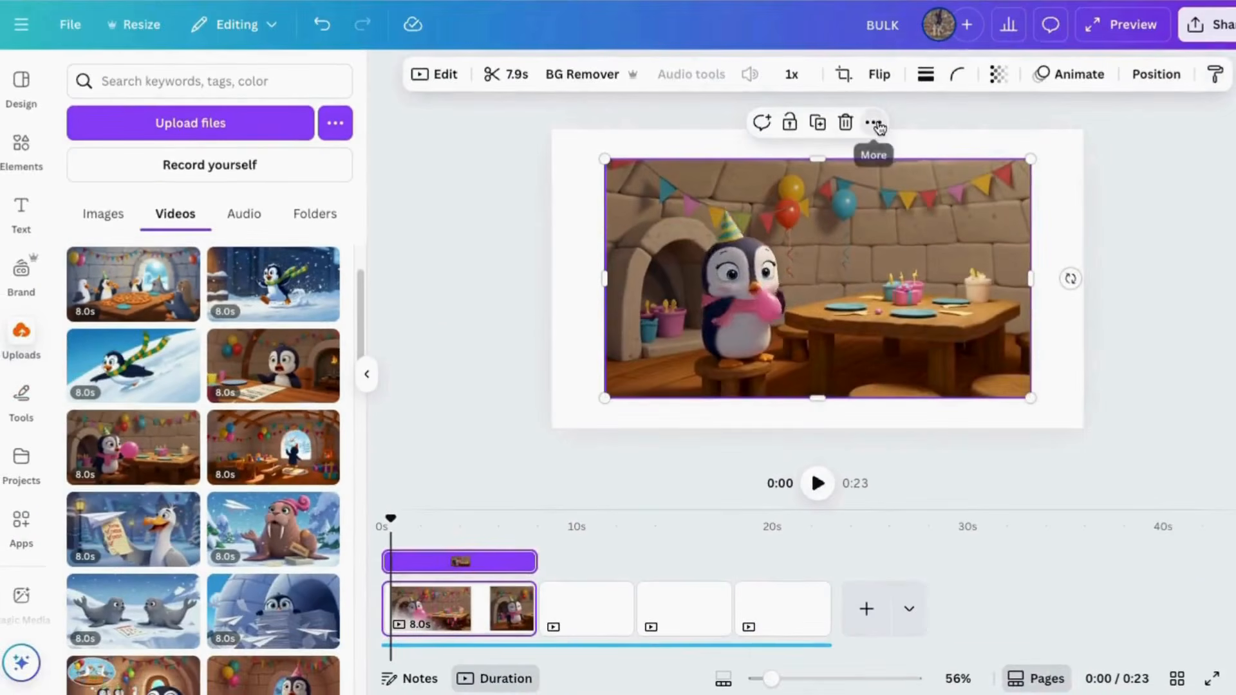
# Step: Enlarge the pink balloon clip so it fills the whole first page
pyautogui.click(871, 121)
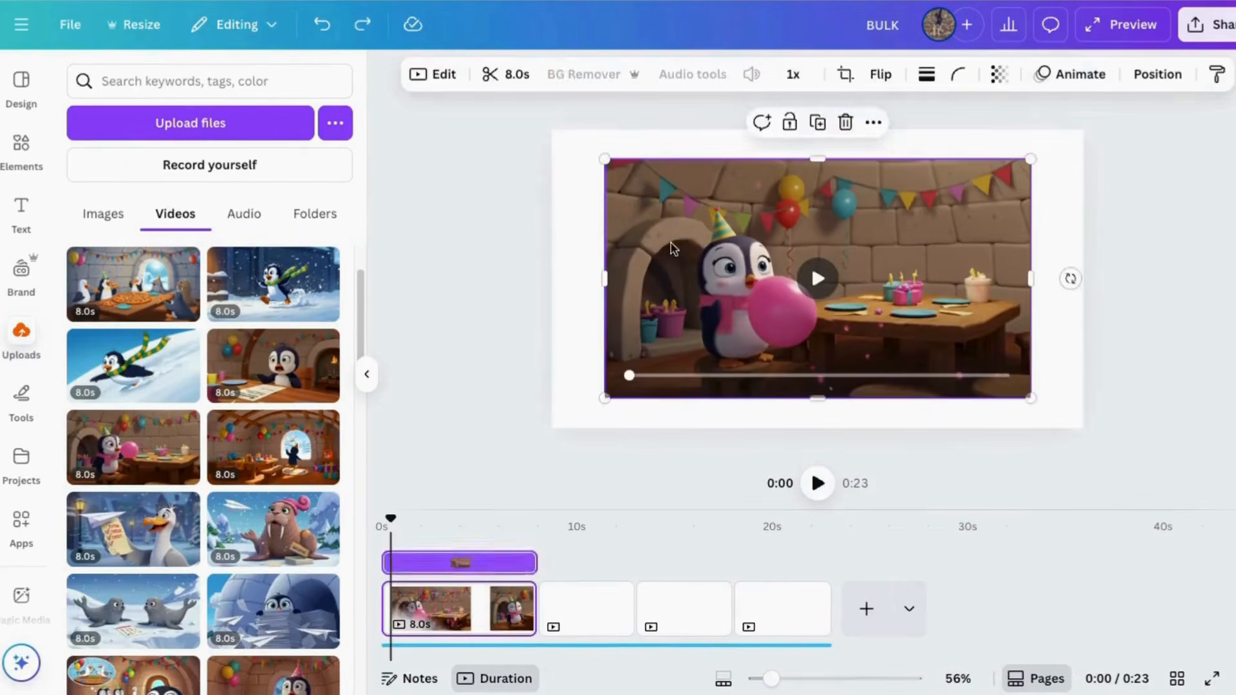
pyautogui.moveTo(681, 225); pyautogui.dragTo(628, 195)
pyautogui.moveTo(976, 368); pyautogui.dragTo(1073, 448)
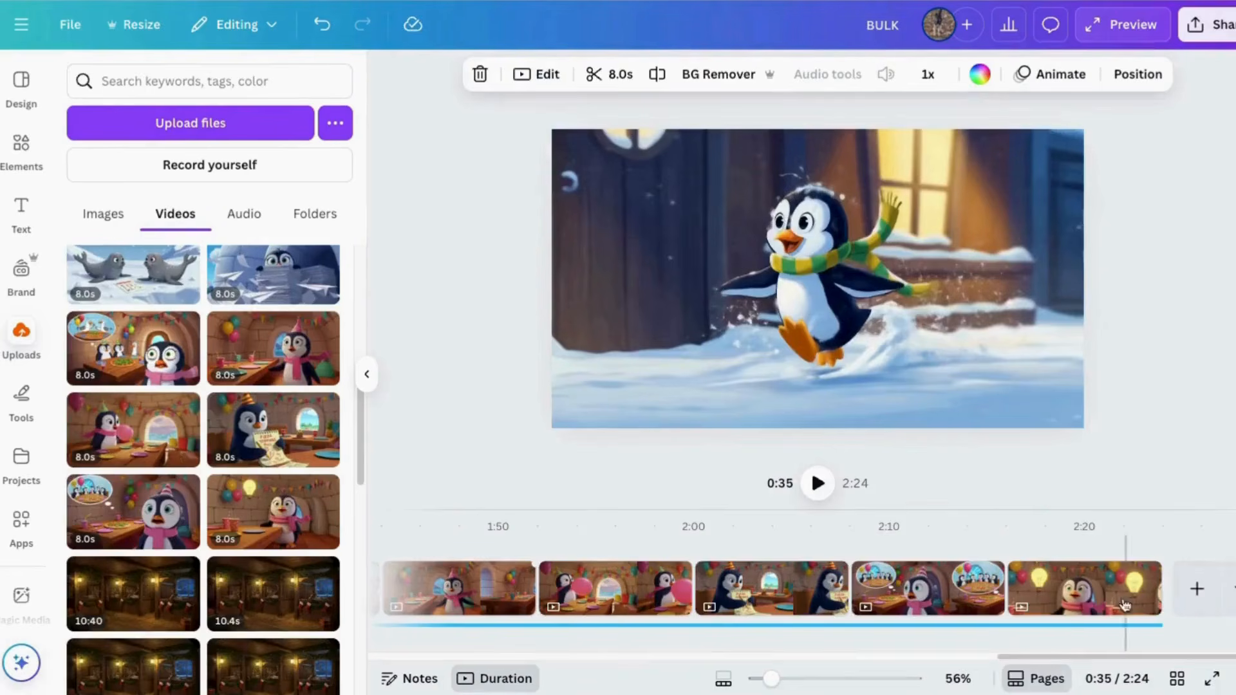
# Step: Rearrange the penguin story clips on the timeline by moving clips to earlier places in the sequence
pyautogui.moveTo(1124, 604); pyautogui.dragTo(611, 587)
pyautogui.moveTo(1071, 660); pyautogui.dragTo(809, 632)
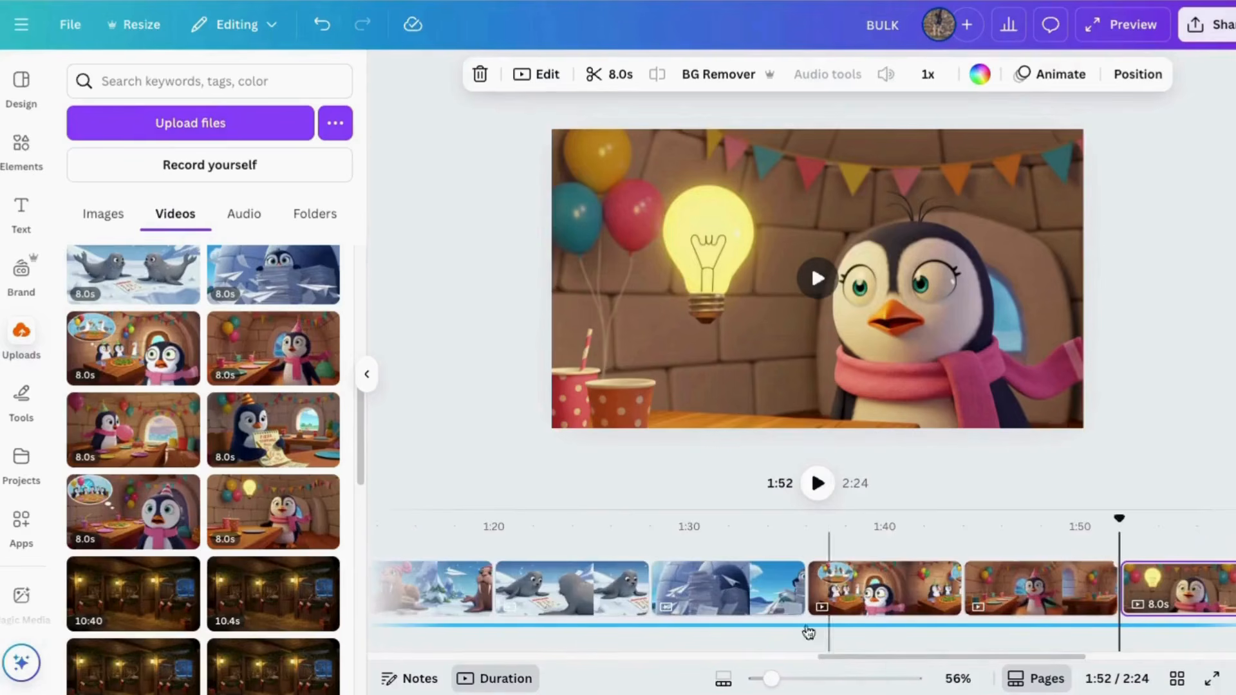
pyautogui.moveTo(740, 586); pyautogui.dragTo(691, 578)
pyautogui.moveTo(855, 657); pyautogui.dragTo(697, 656)
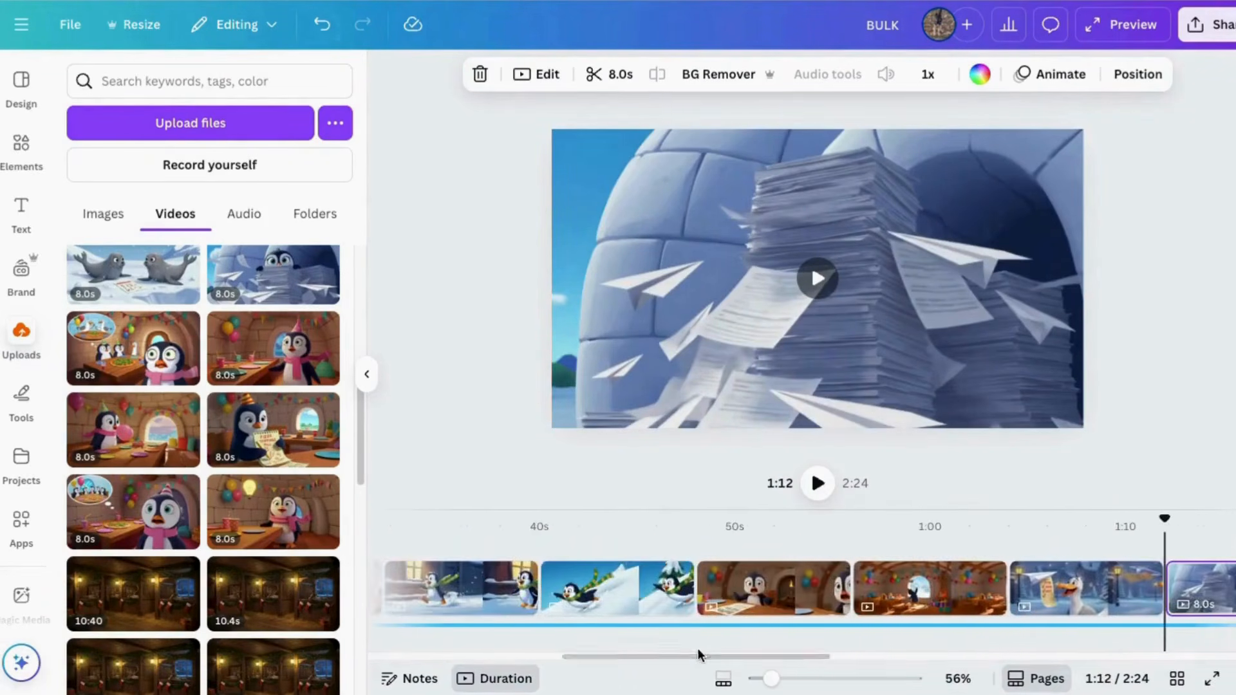
pyautogui.moveTo(568, 658); pyautogui.dragTo(454, 660)
pyautogui.moveTo(679, 593); pyautogui.dragTo(509, 590)
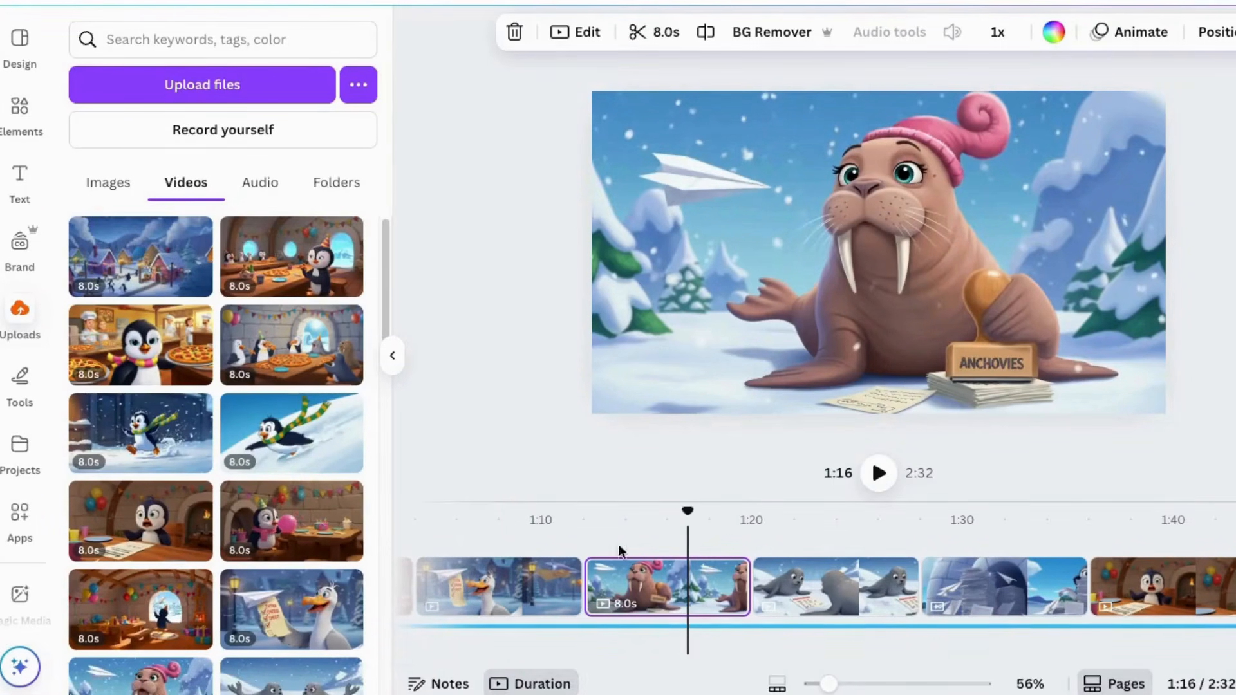
# Step: Delete the background music track that runs under all the clips
pyautogui.moveTo(804, 660); pyautogui.dragTo(748, 667)
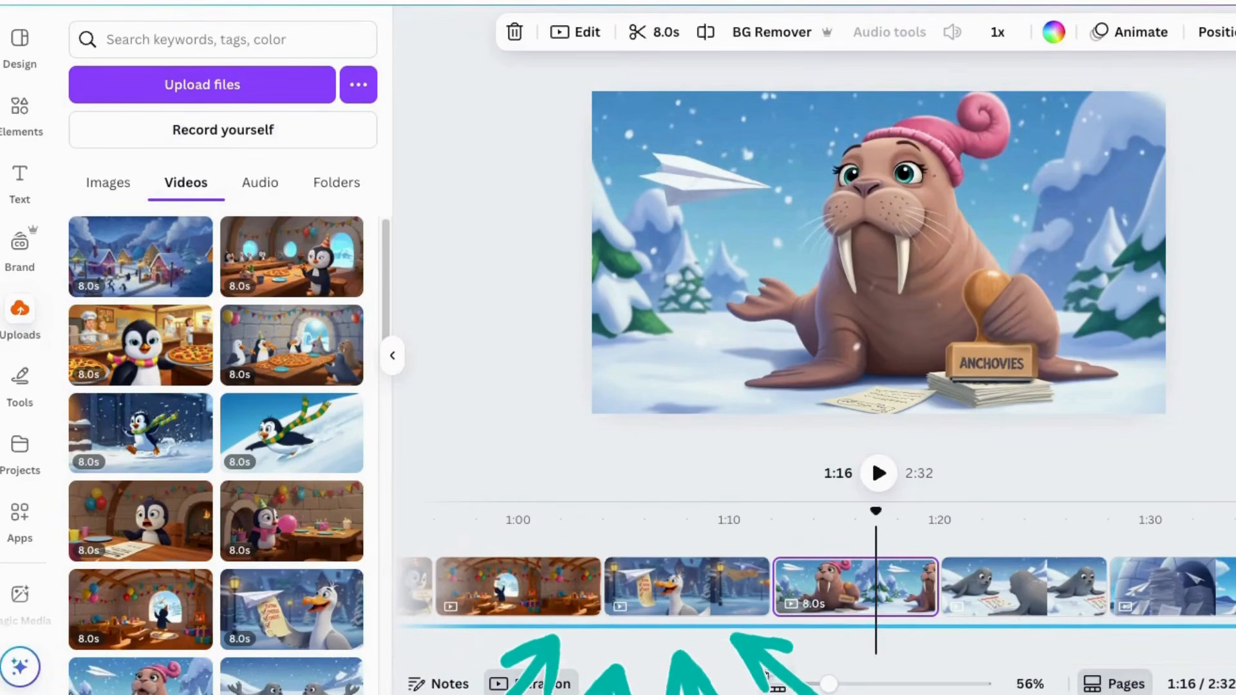
pyautogui.moveTo(823, 659); pyautogui.dragTo(472, 681)
pyautogui.click(491, 628)
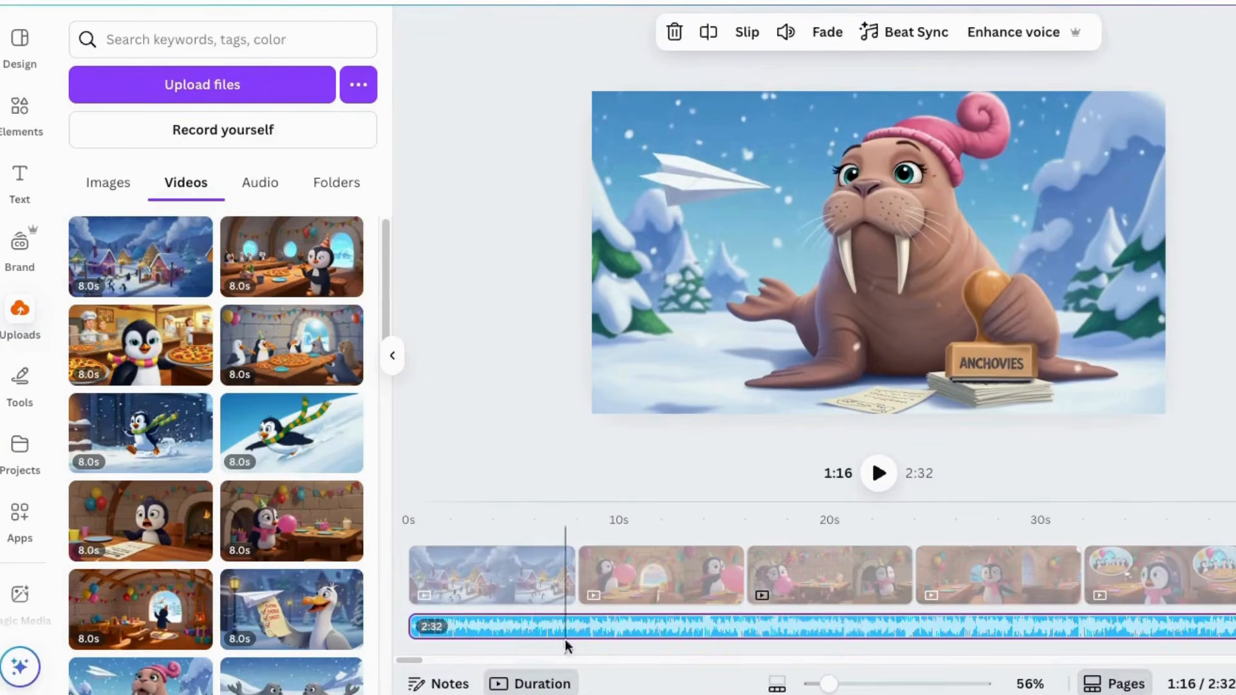
pyautogui.rightClick(510, 630)
pyautogui.click(583, 353)
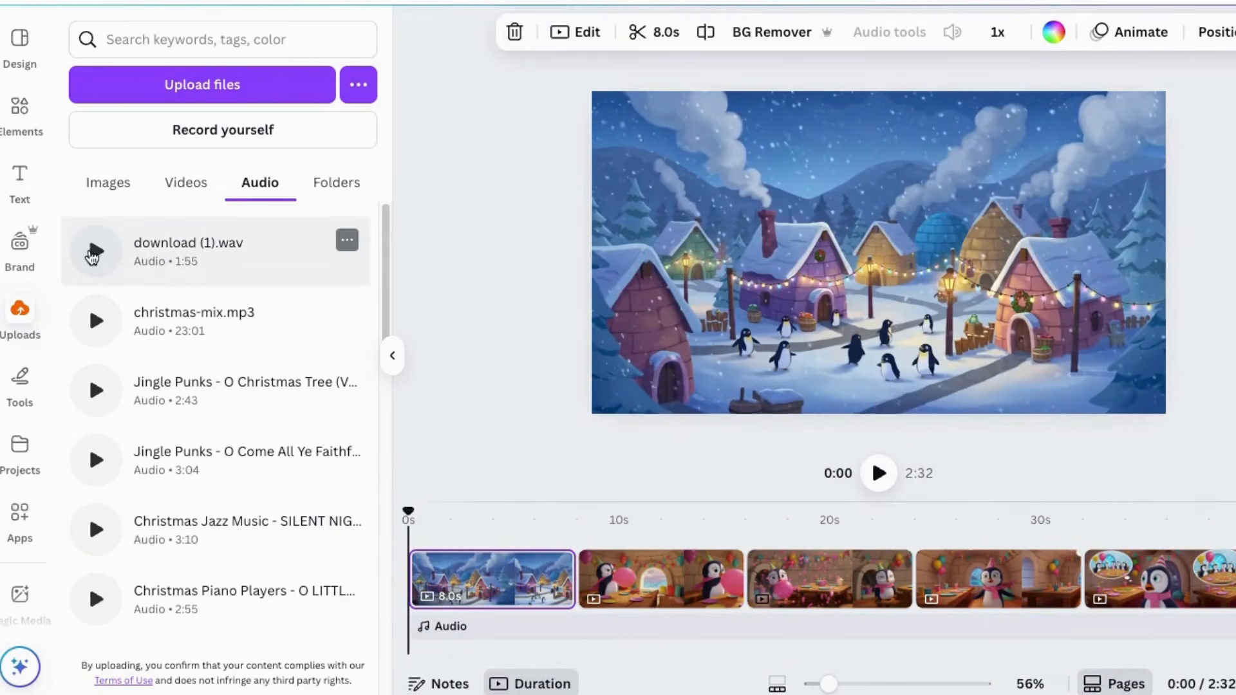
# Step: Add the uploaded audio download (1).wav to the timeline, starting about 1 second in, and set its volume to 144
pyautogui.click(97, 261)
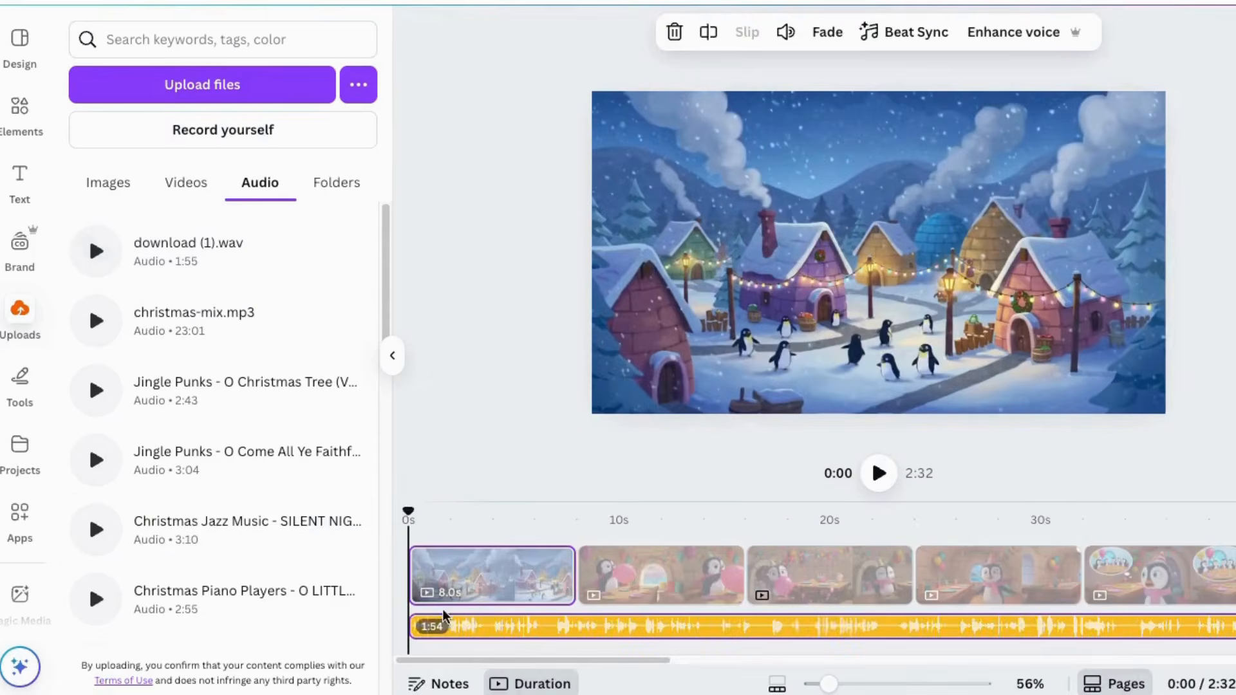
pyautogui.moveTo(486, 631); pyautogui.dragTo(509, 623)
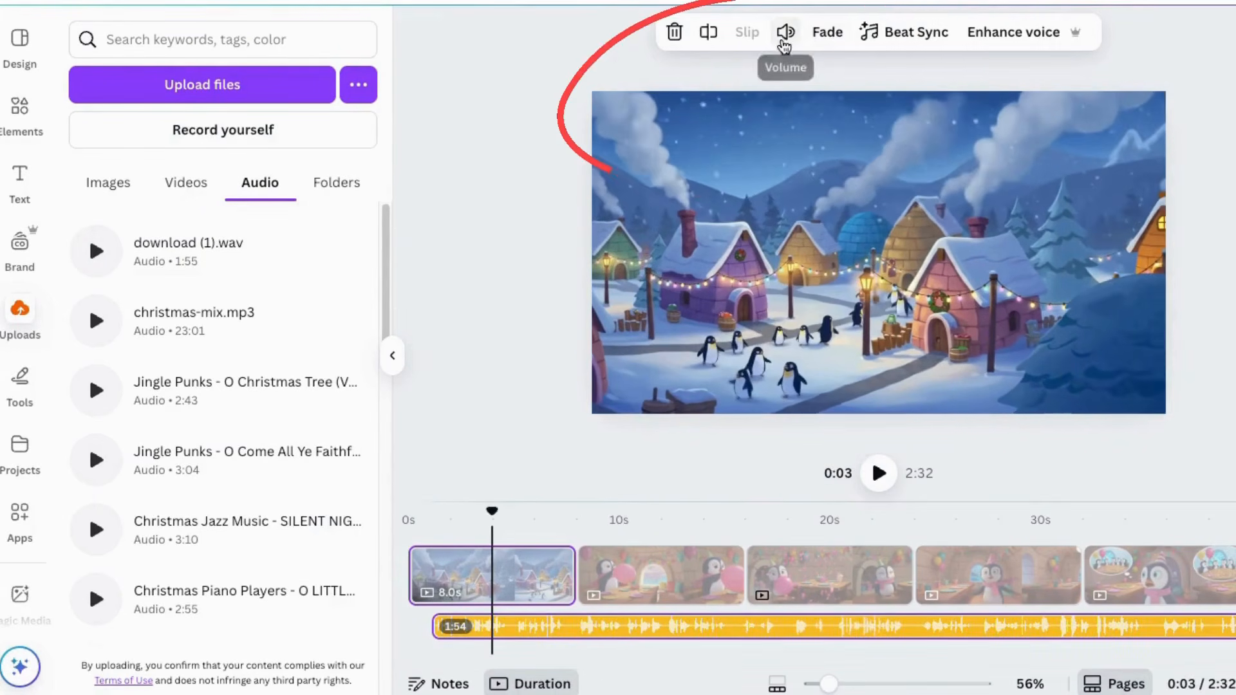
pyautogui.click(785, 32)
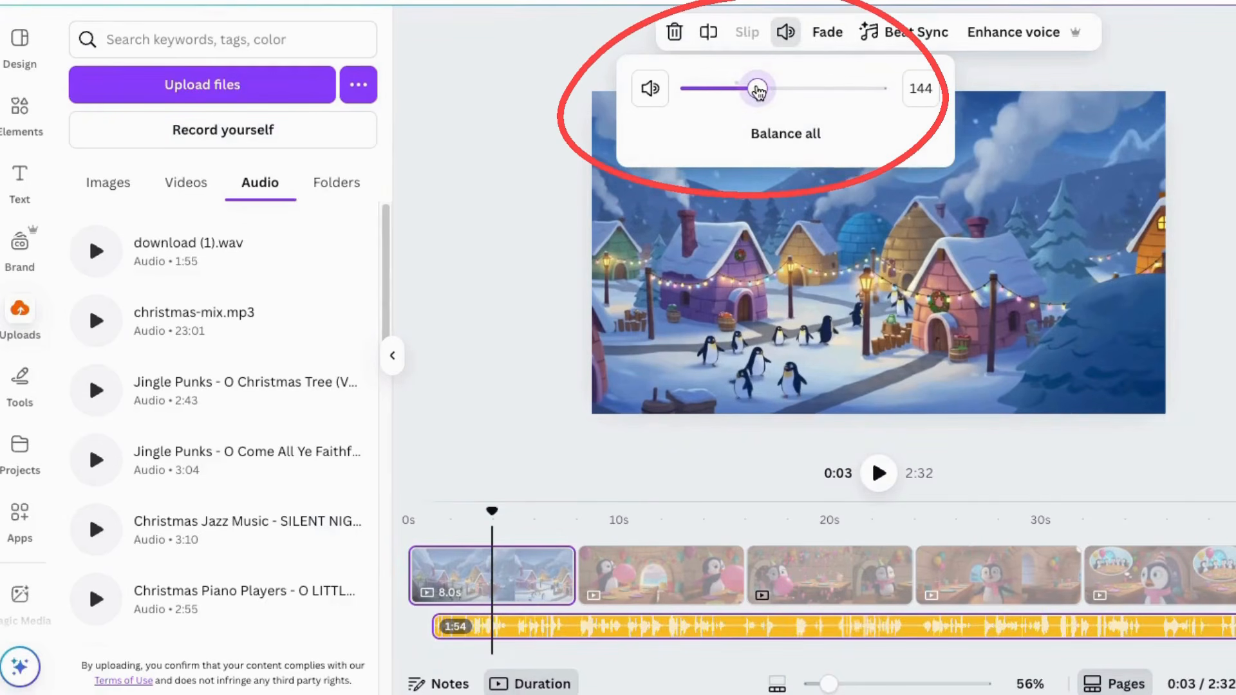
pyautogui.click(492, 537)
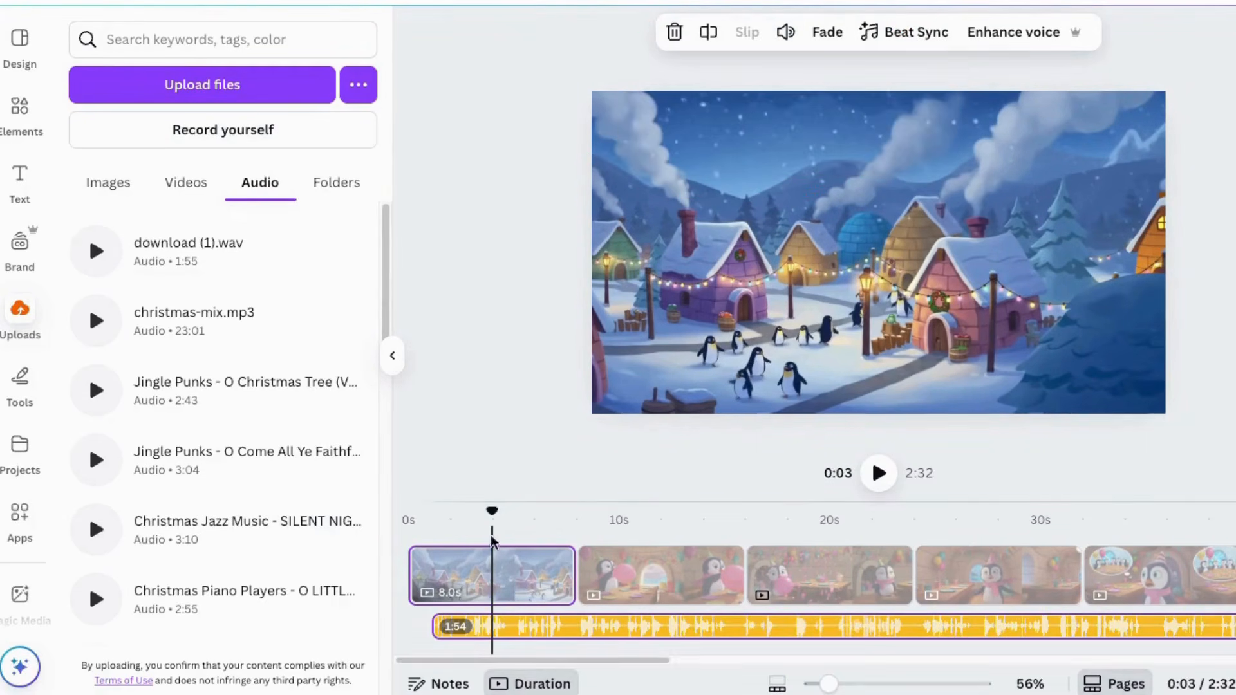
# Step: Play the video from the beginning to check the new audio against the village clip
pyautogui.moveTo(492, 513); pyautogui.dragTo(408, 523)
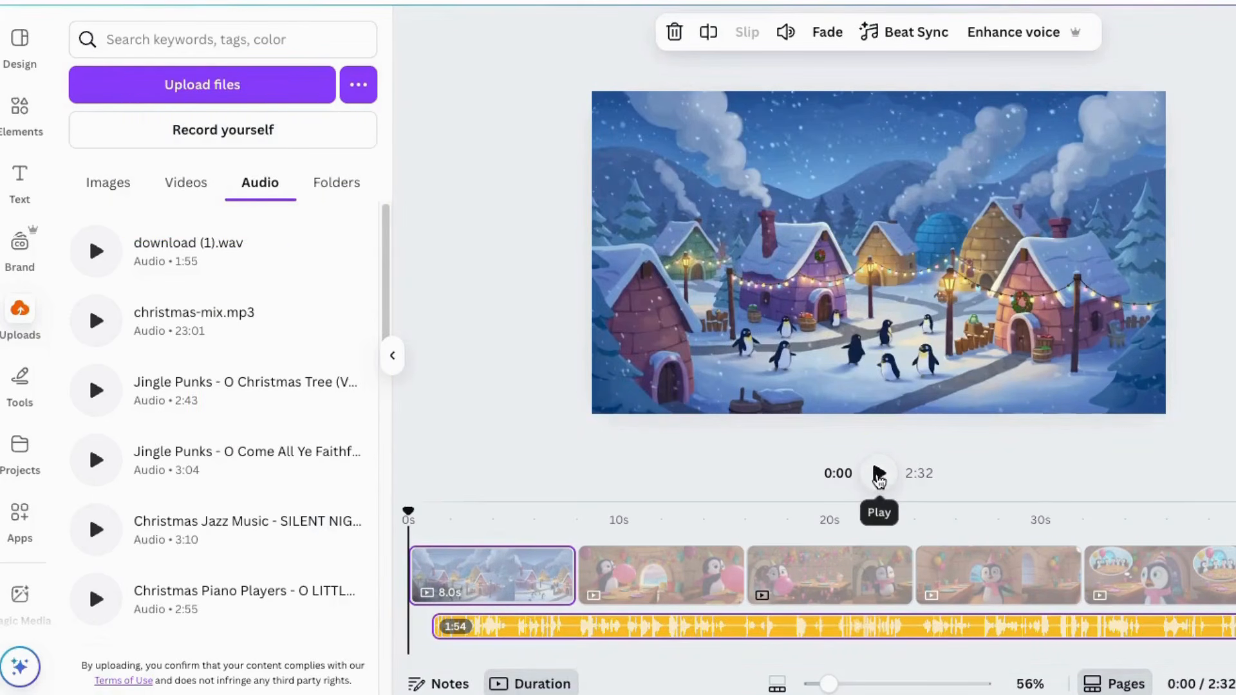
pyautogui.click(878, 475)
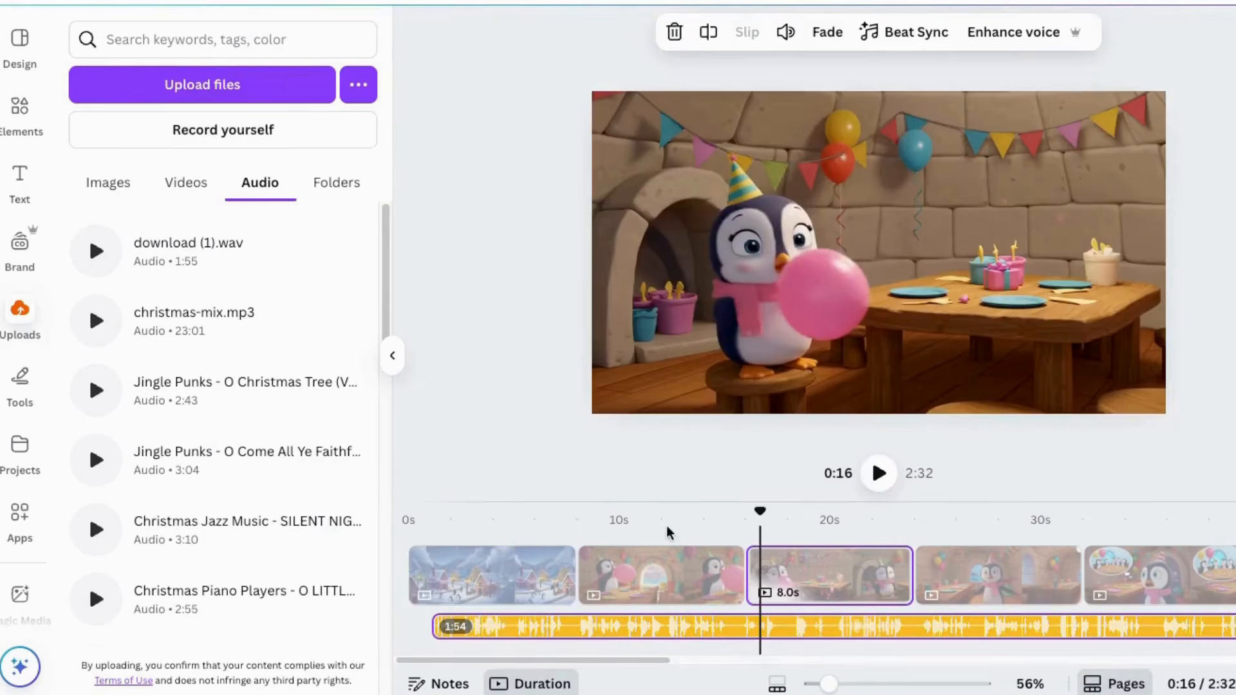
pyautogui.click(682, 523)
# Step: Set the second page's balloon clip to 1.5 speed and speed up the third page's clip as well
pyautogui.click(643, 579)
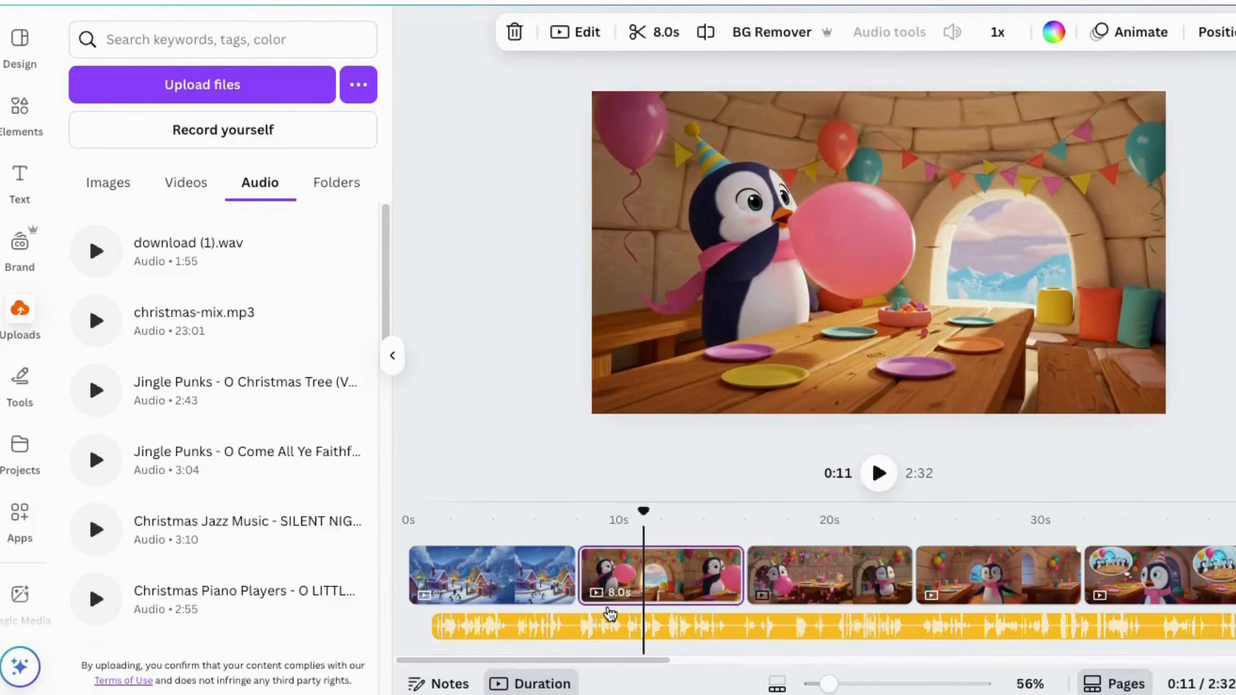
pyautogui.click(724, 137)
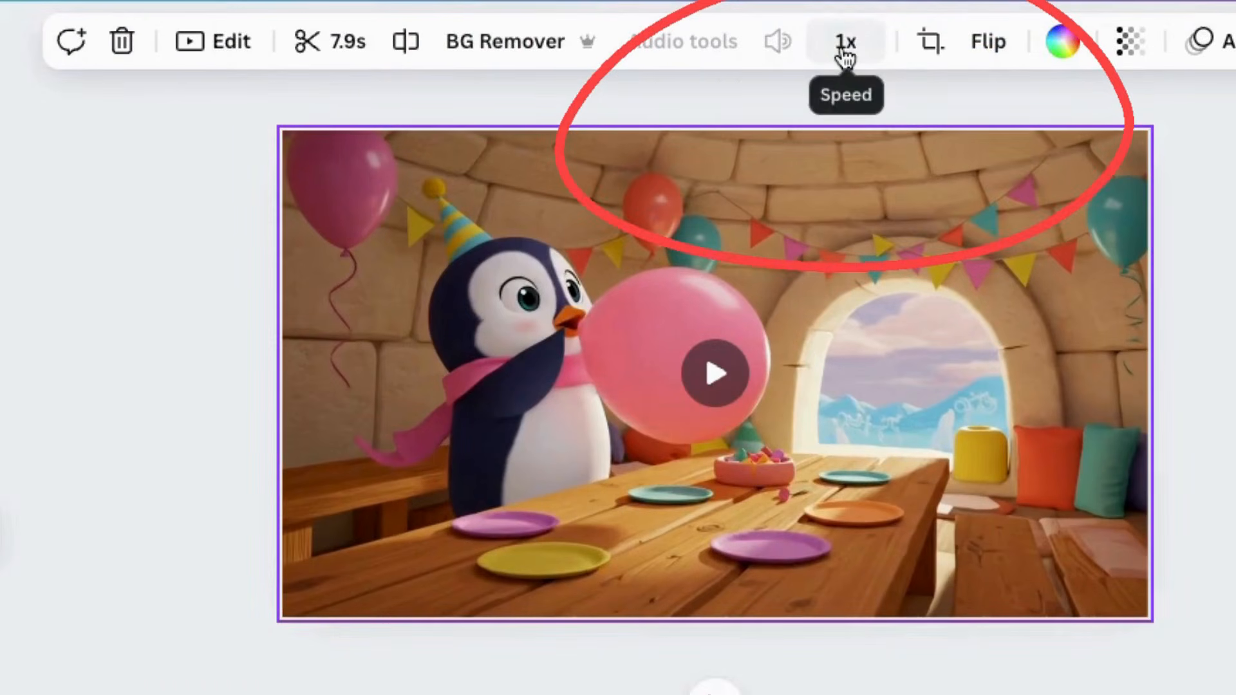
pyautogui.click(845, 45)
pyautogui.moveTo(786, 150); pyautogui.dragTo(853, 165)
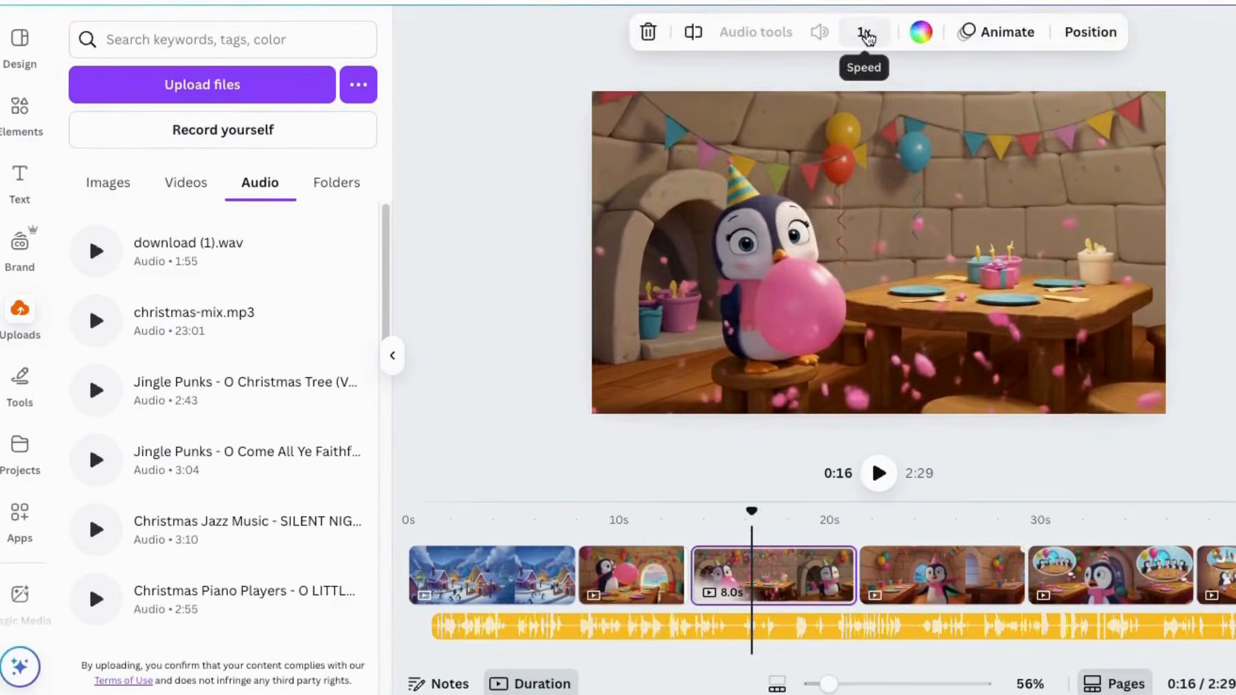
pyautogui.click(862, 32)
pyautogui.moveTo(826, 110); pyautogui.dragTo(871, 109)
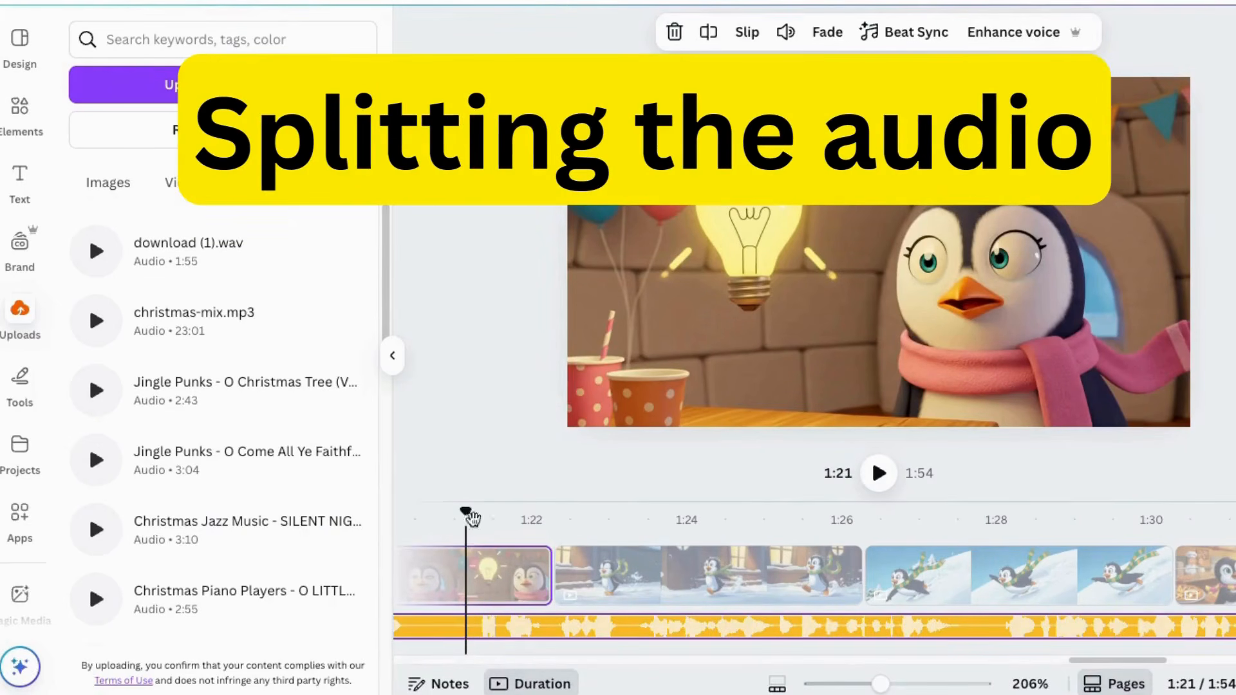
# Step: Split the audio track at 1:21 during the light bulb clip and move the second part later on the timeline
pyautogui.rightClick(469, 630)
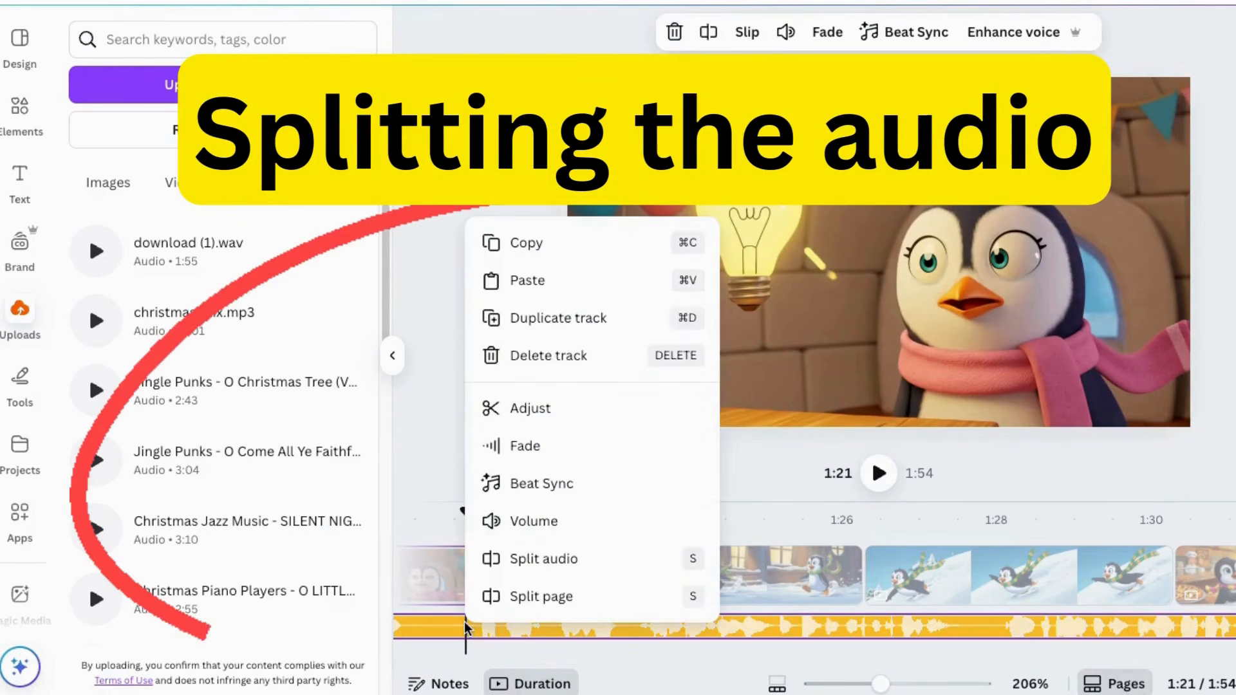
pyautogui.click(526, 560)
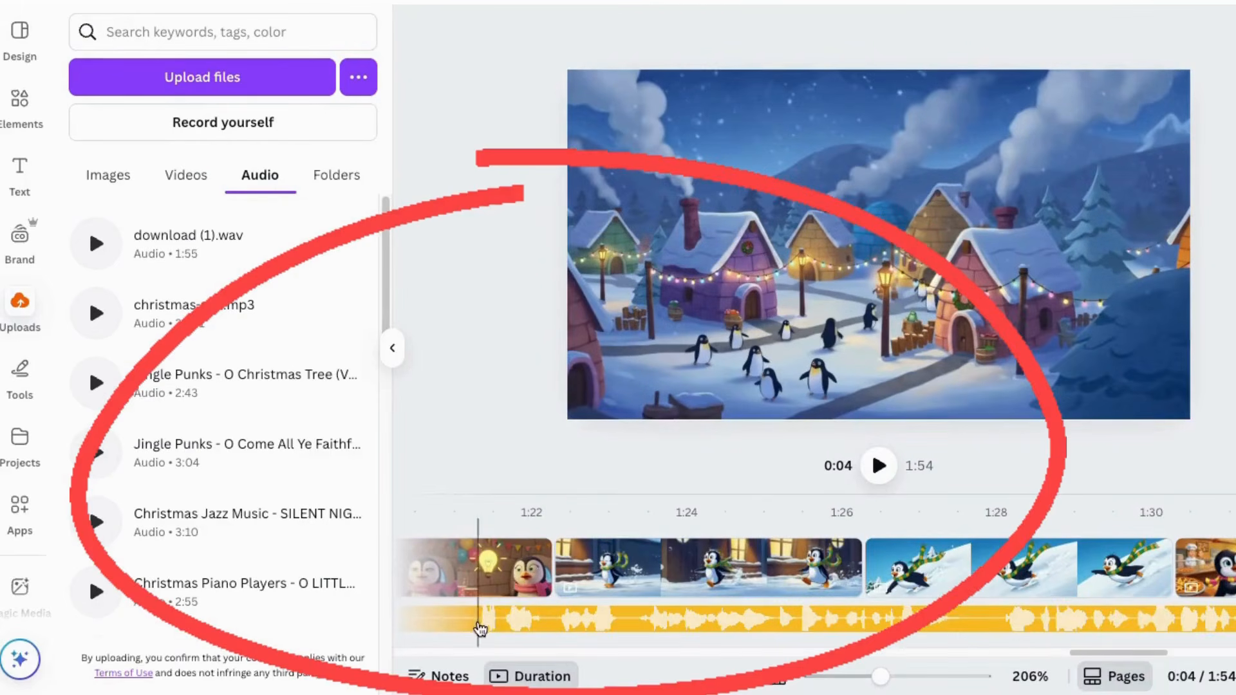
pyautogui.click(470, 626)
pyautogui.rightClick(471, 626)
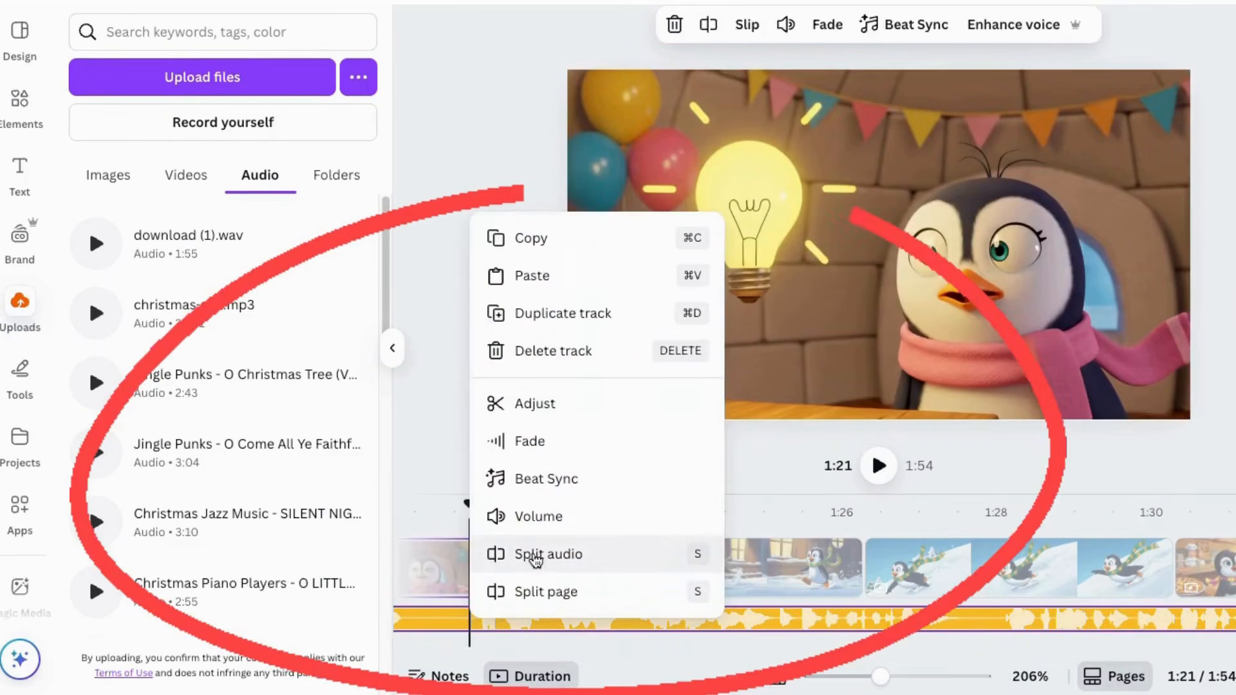
pyautogui.click(523, 554)
pyautogui.moveTo(508, 624); pyautogui.dragTo(669, 652)
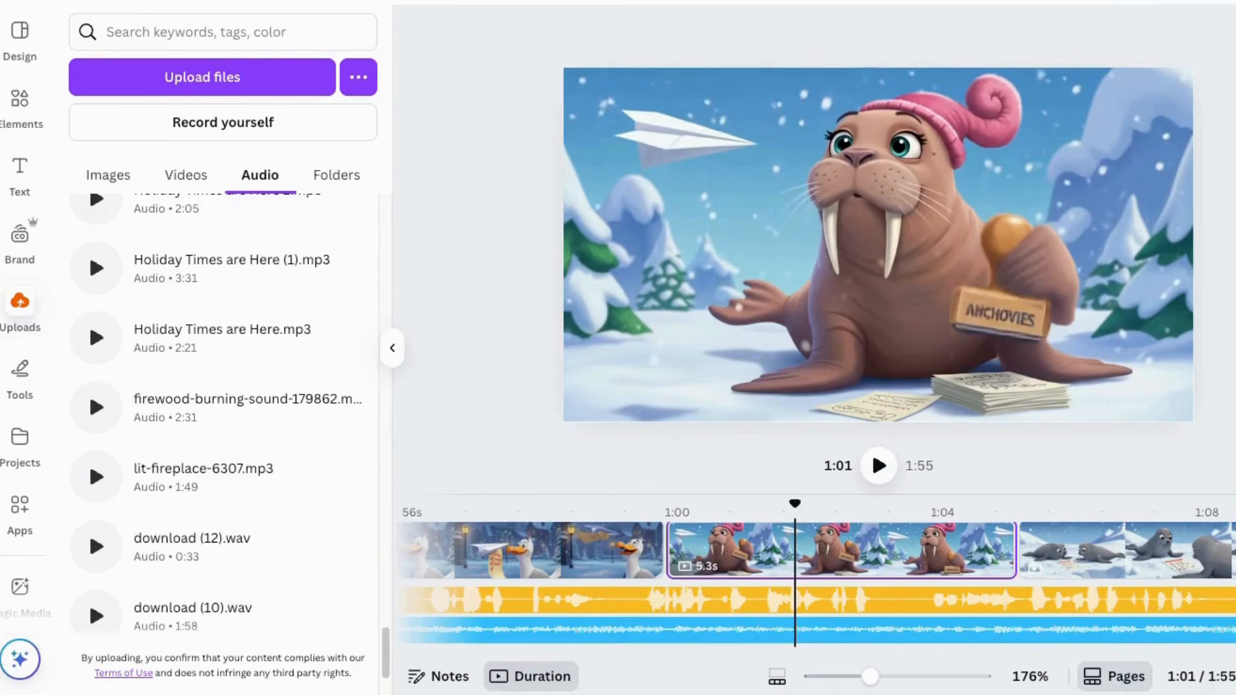
# Step: Open the download settings for the finished BULK video
pyautogui.click(67, 2)
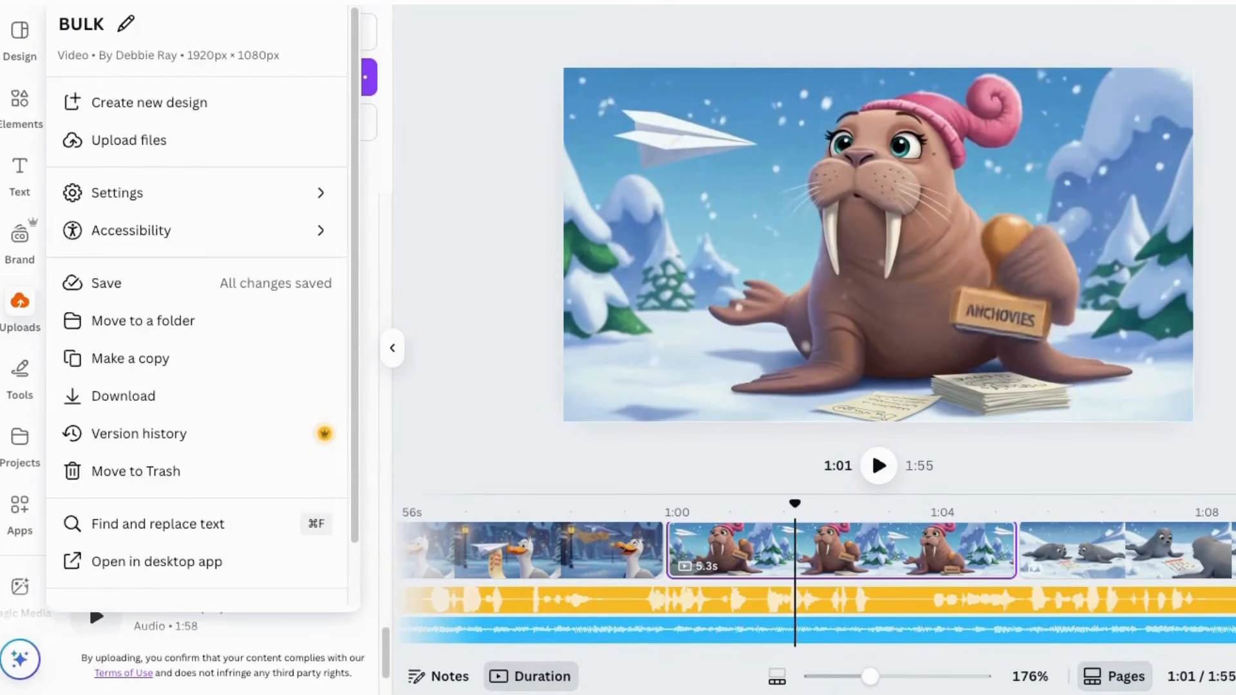
pyautogui.click(110, 395)
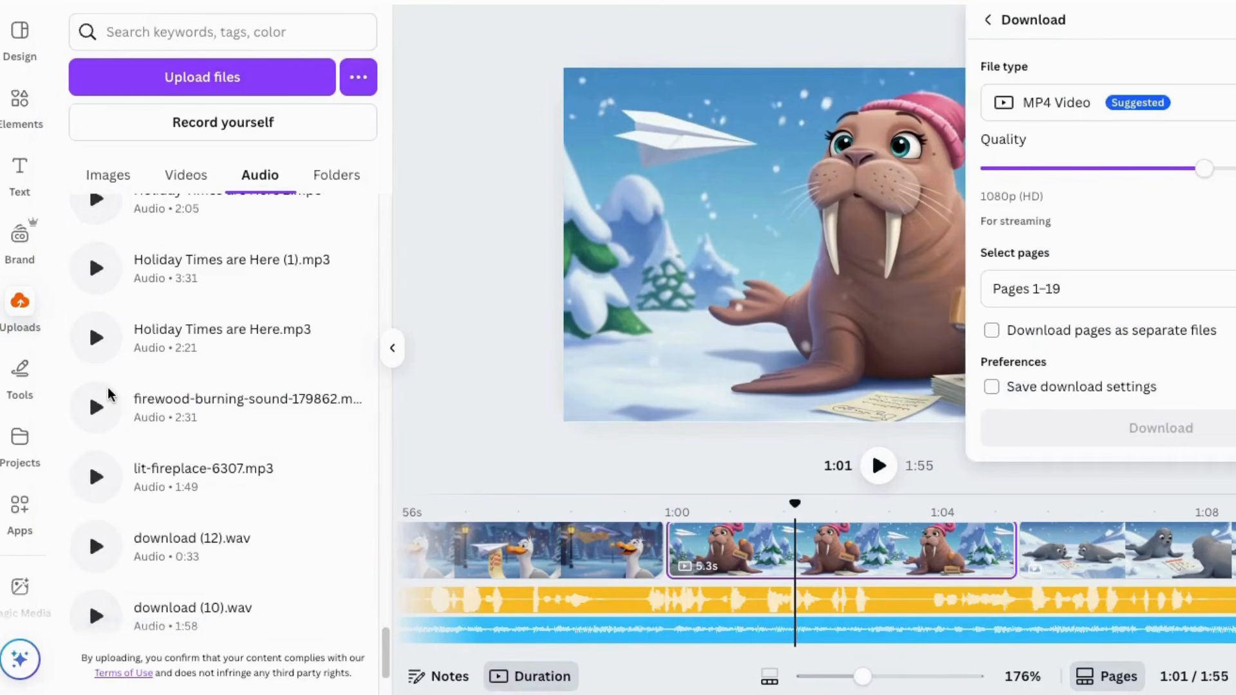